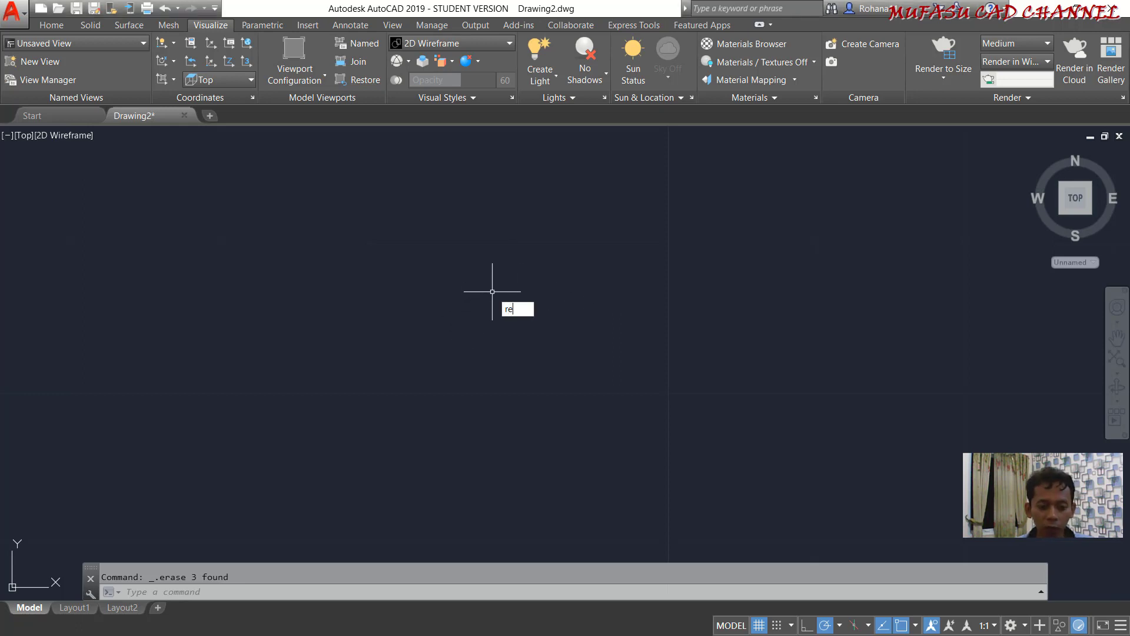
Draw a 10 by 10 square rectangle using the Dimensions option
{"action": "key", "text": "Return"}
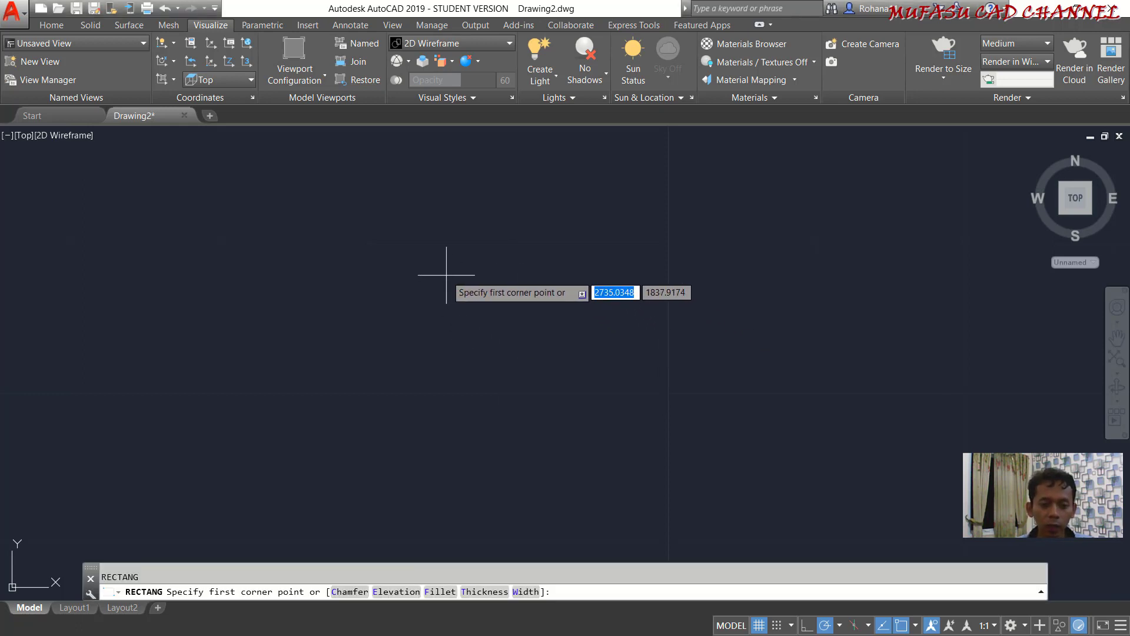
{"action": "left_click", "coordinate": [446, 275]}
{"action": "type", "text": "d"}
{"action": "key", "text": "Return"}
{"action": "type", "text": "10"}
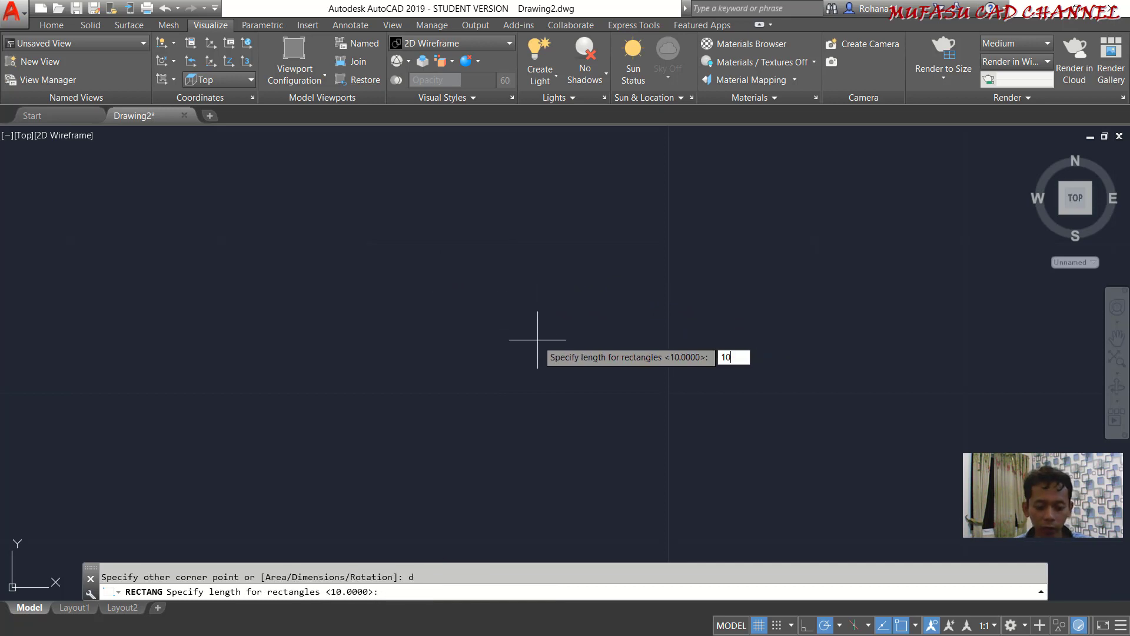
{"action": "key", "text": "Return"}
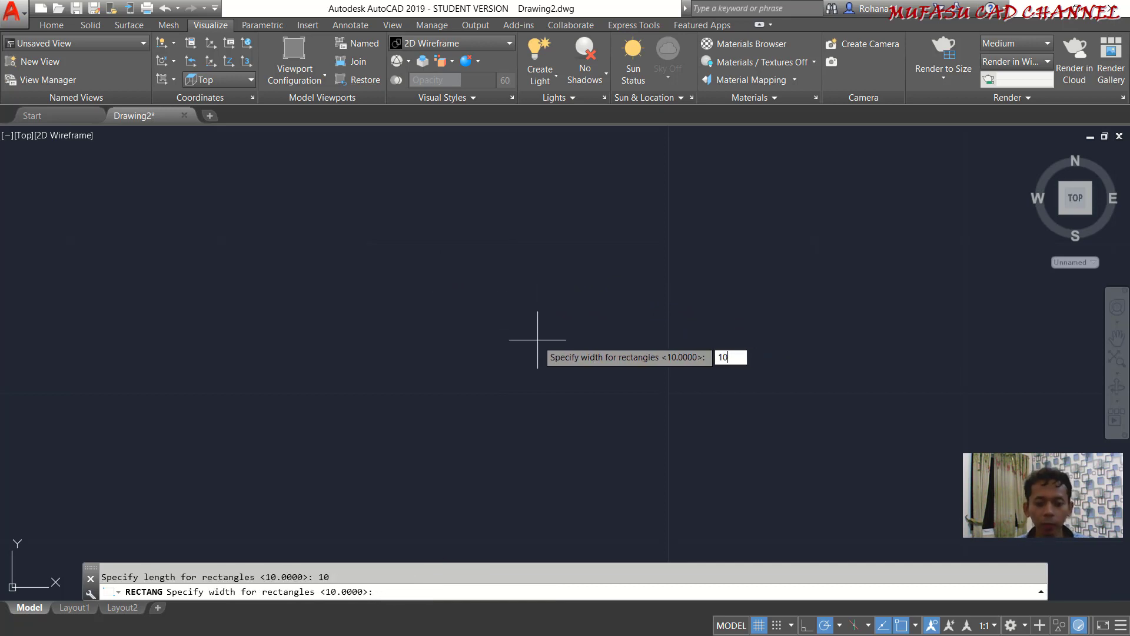
{"action": "key", "text": "Return"}
{"action": "key", "text": "Return"}
{"action": "left_click", "coordinate": [508, 373]}
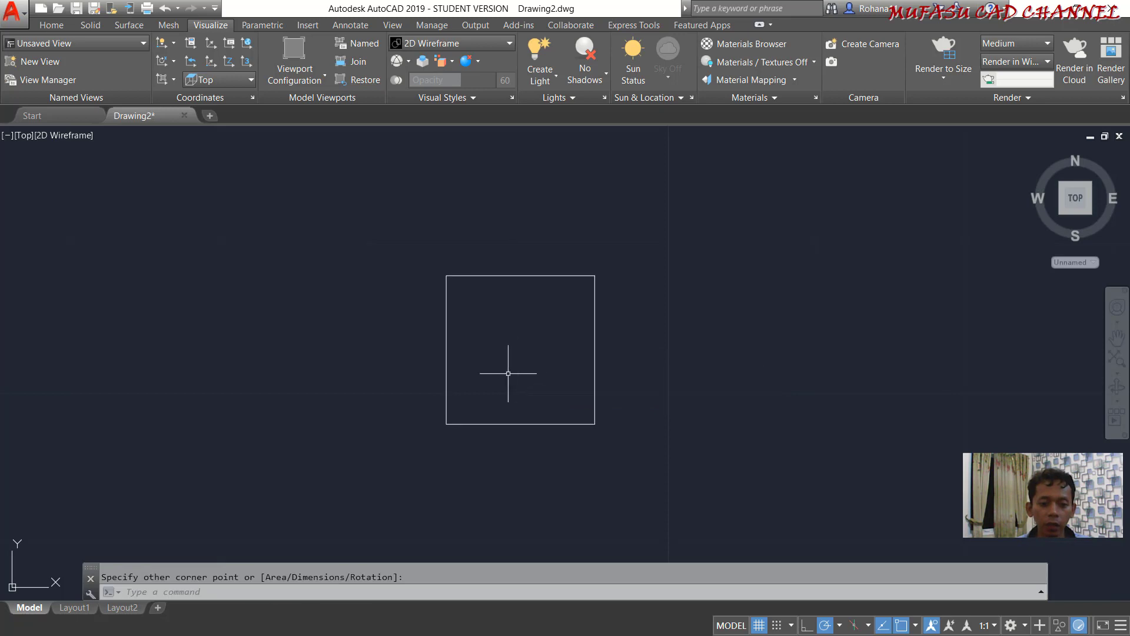
{"action": "mouse_move", "coordinate": [508, 373]}
{"action": "middle_mouse_down", "text": "shift"}
{"action": "mouse_move", "coordinate": [479, 353]}
{"action": "mouse_move", "coordinate": [528, 390]}
{"action": "middle_mouse_up", "text": "shift"}
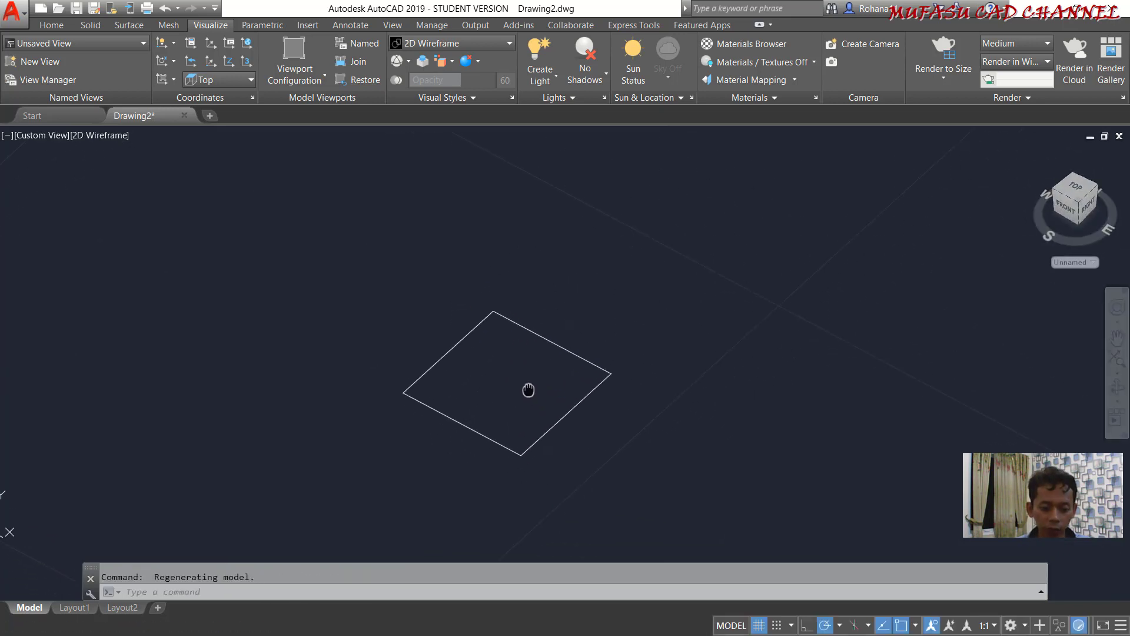
Extrude the square upward into a box solid
{"action": "type", "text": "ext"}
{"action": "key", "text": "Return"}
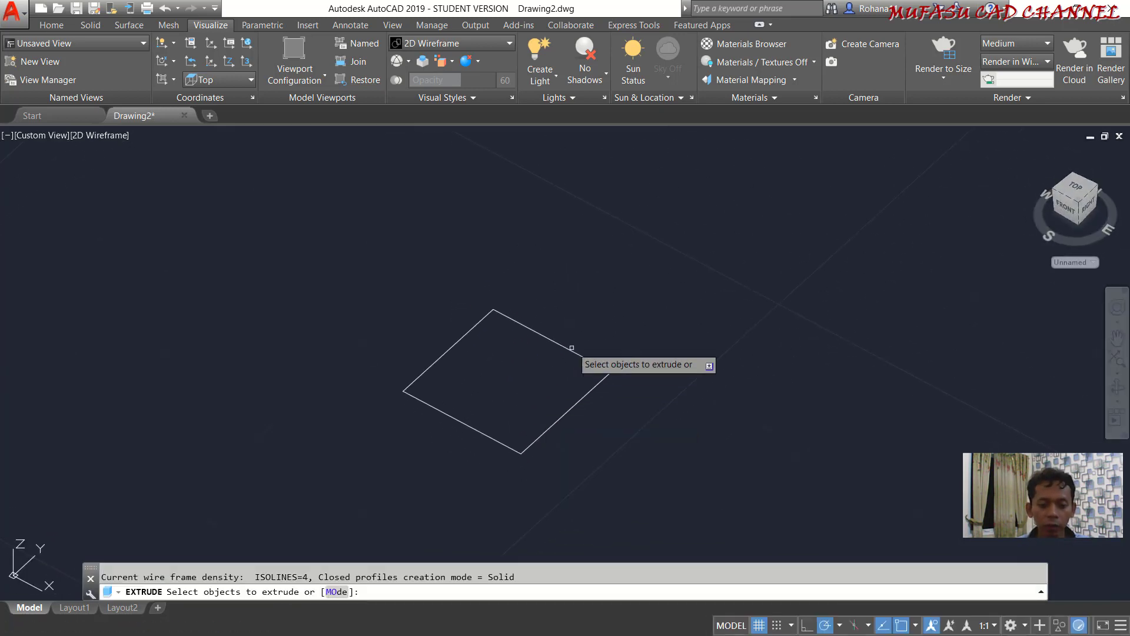
{"action": "left_click", "coordinate": [578, 353]}
{"action": "left_click", "coordinate": [538, 386]}
{"action": "key", "text": "Return"}
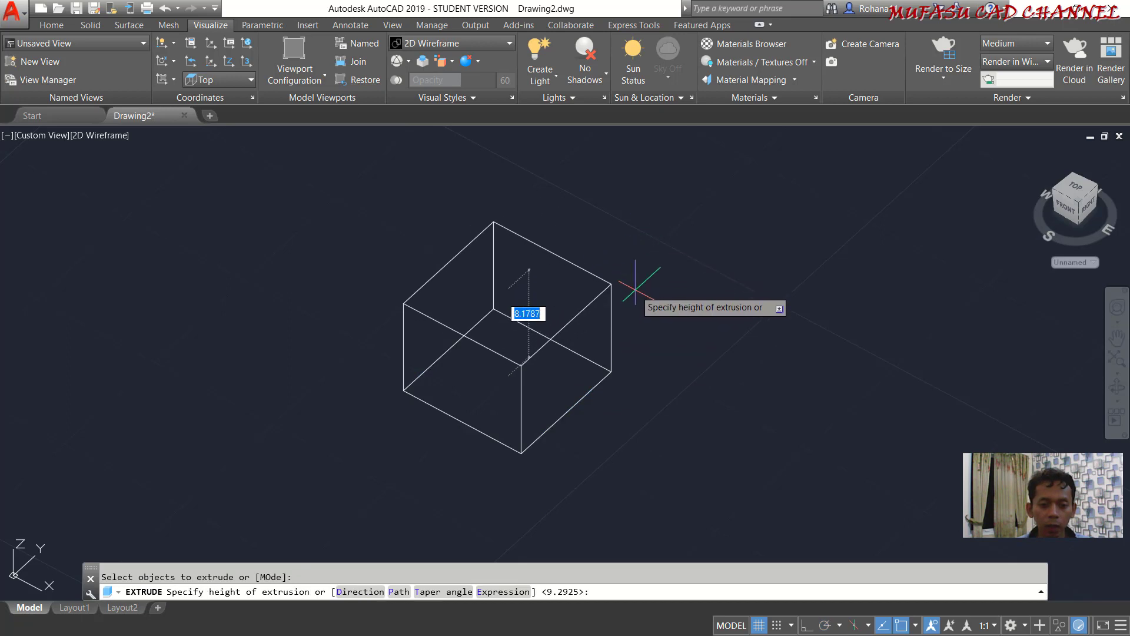
{"action": "mouse_move", "coordinate": [648, 277]}
{"action": "middle_mouse_down", "text": "shift"}
{"action": "mouse_move", "coordinate": [600, 300]}
{"action": "mouse_move", "coordinate": [639, 299]}
{"action": "middle_mouse_up", "text": "shift"}
{"action": "type", "text": "fille"}
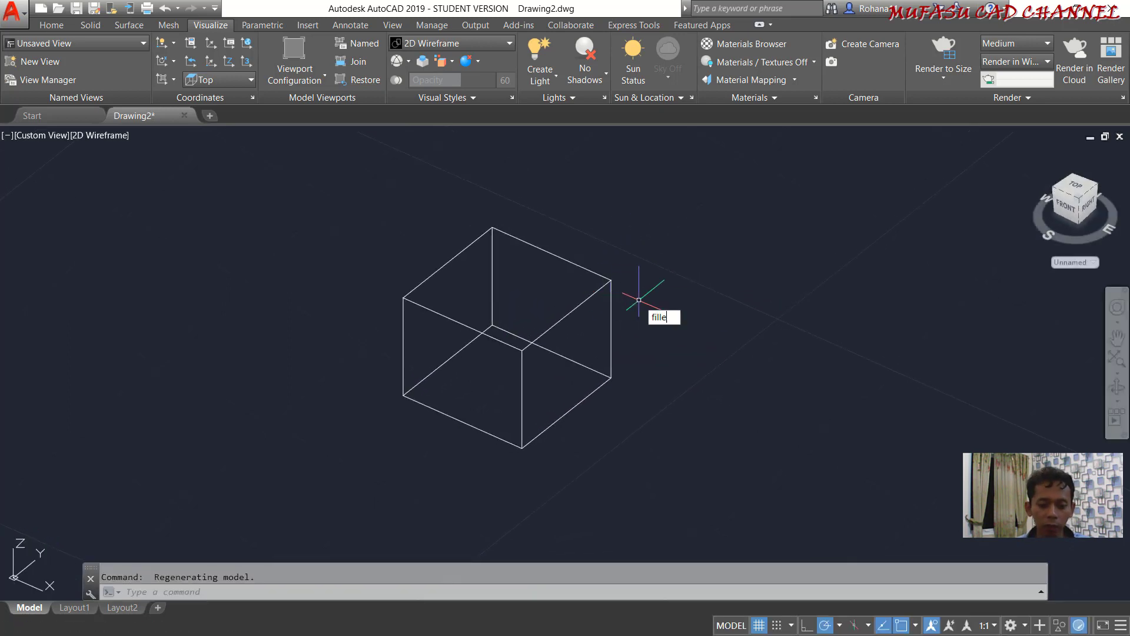
Start an edge fillet with radius 1 on a top edge of the box
{"action": "type", "text": "t"}
{"action": "key", "text": "Return"}
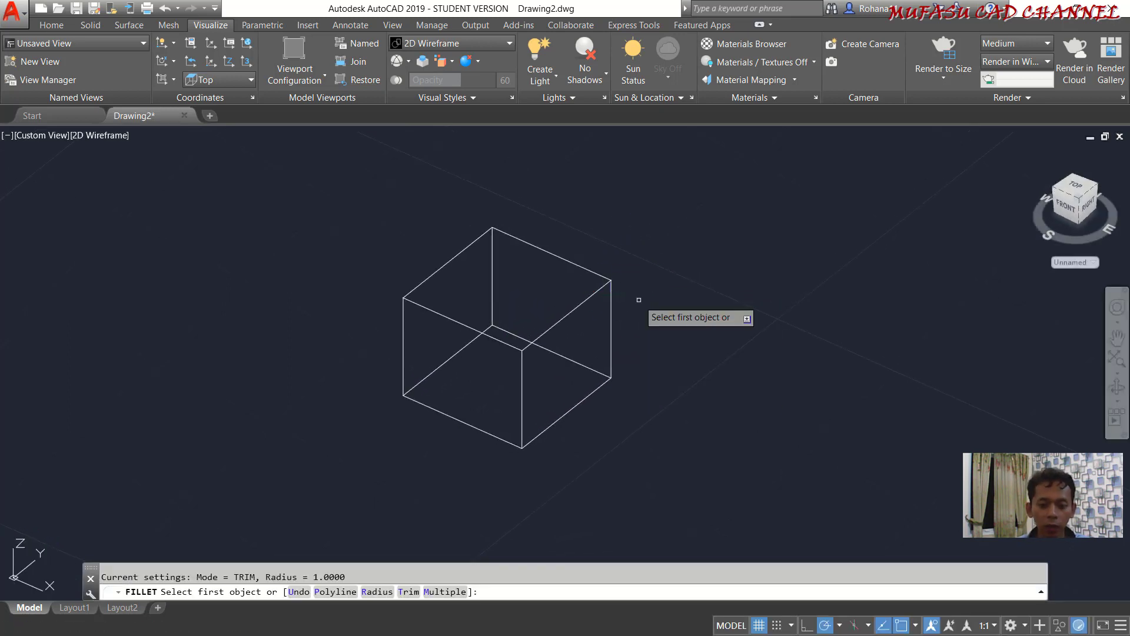
{"action": "type", "text": "r"}
{"action": "key", "text": "Return"}
{"action": "type", "text": "1"}
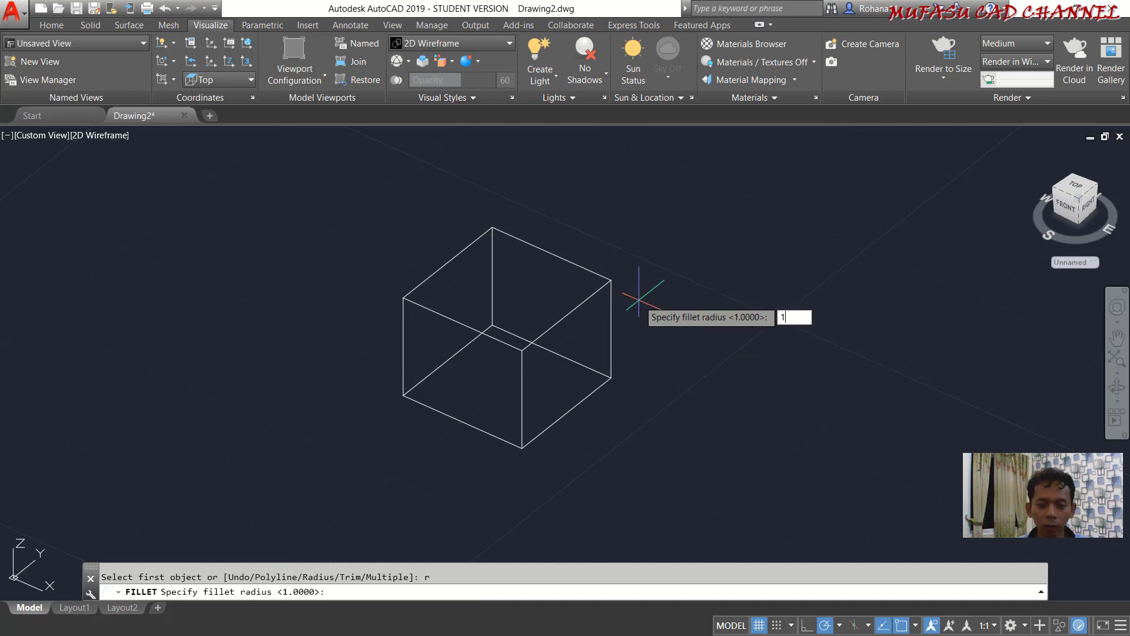
{"action": "key", "text": "Return"}
{"action": "left_click", "coordinate": [561, 320]}
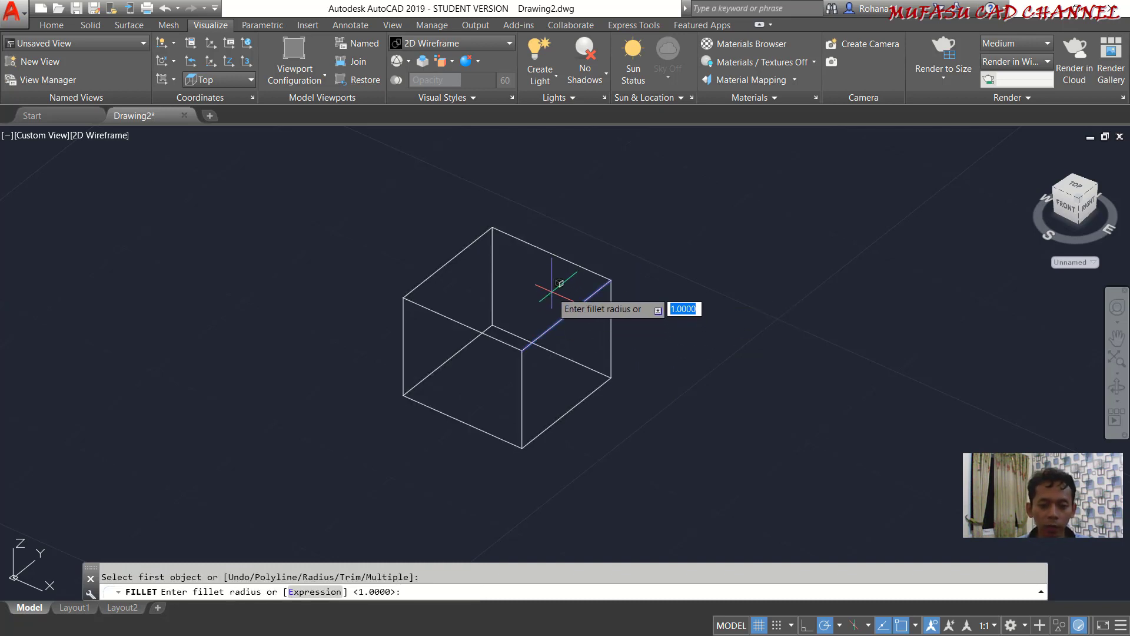
{"action": "key", "text": "Return"}
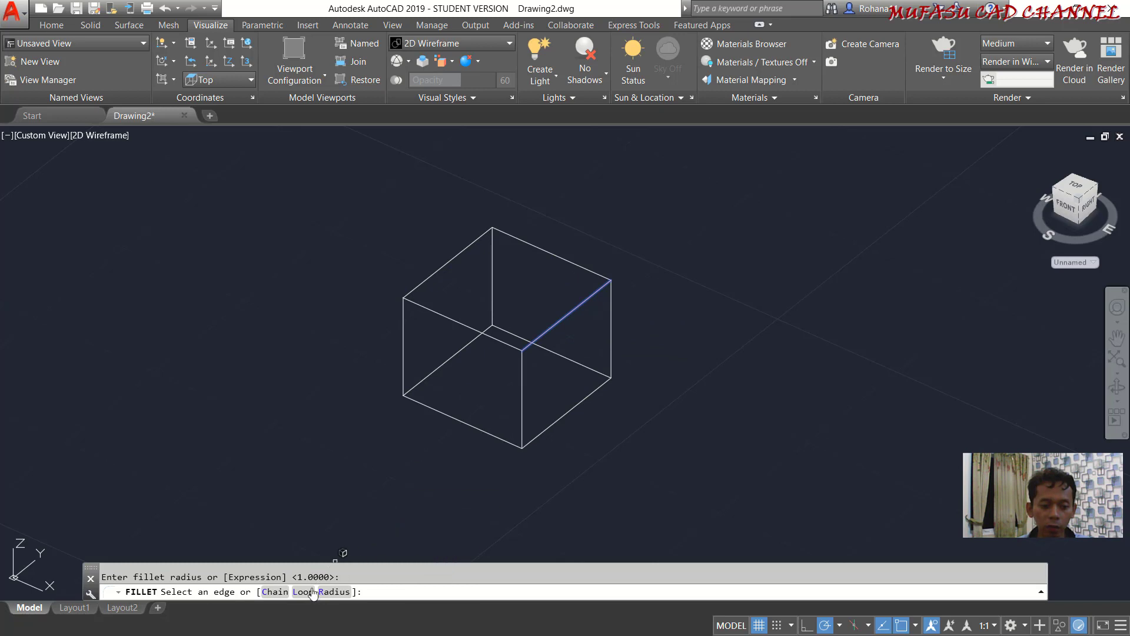
Select the loop of four top edges and apply the R1 fillet
{"action": "left_click", "coordinate": [303, 597]}
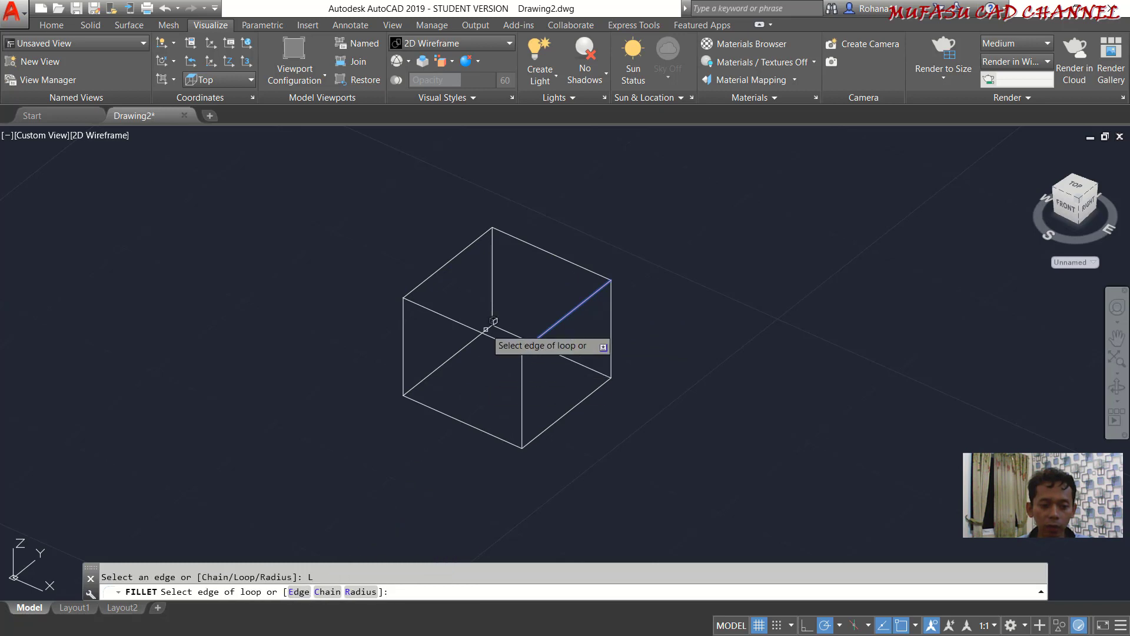
{"action": "left_click", "coordinate": [461, 257]}
{"action": "left_click", "coordinate": [495, 303]}
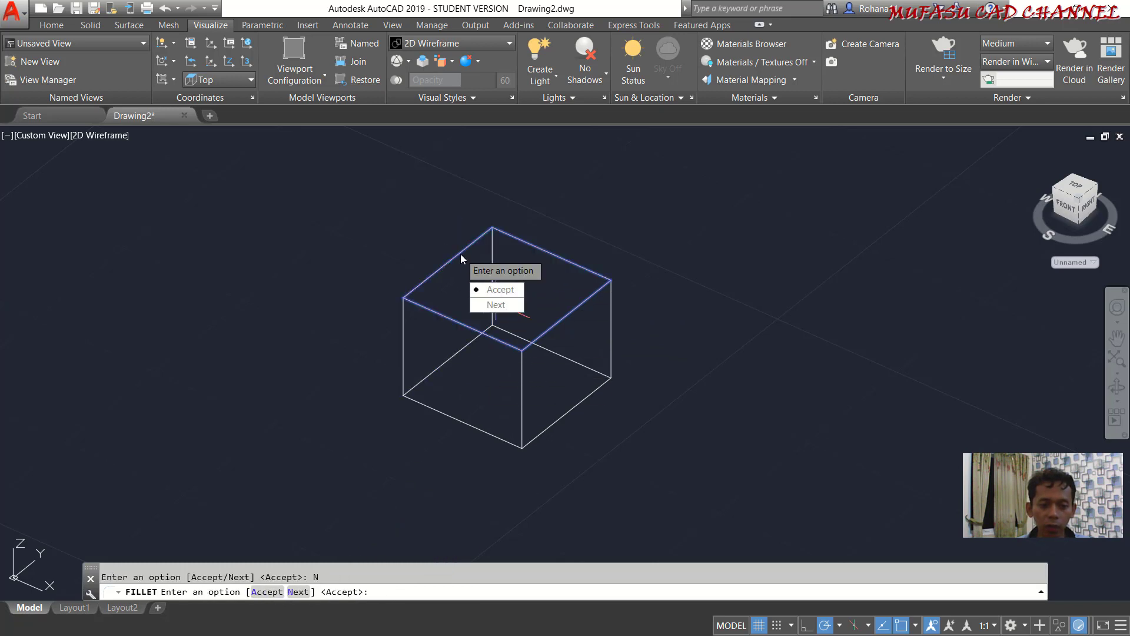
{"action": "left_click", "coordinate": [504, 289]}
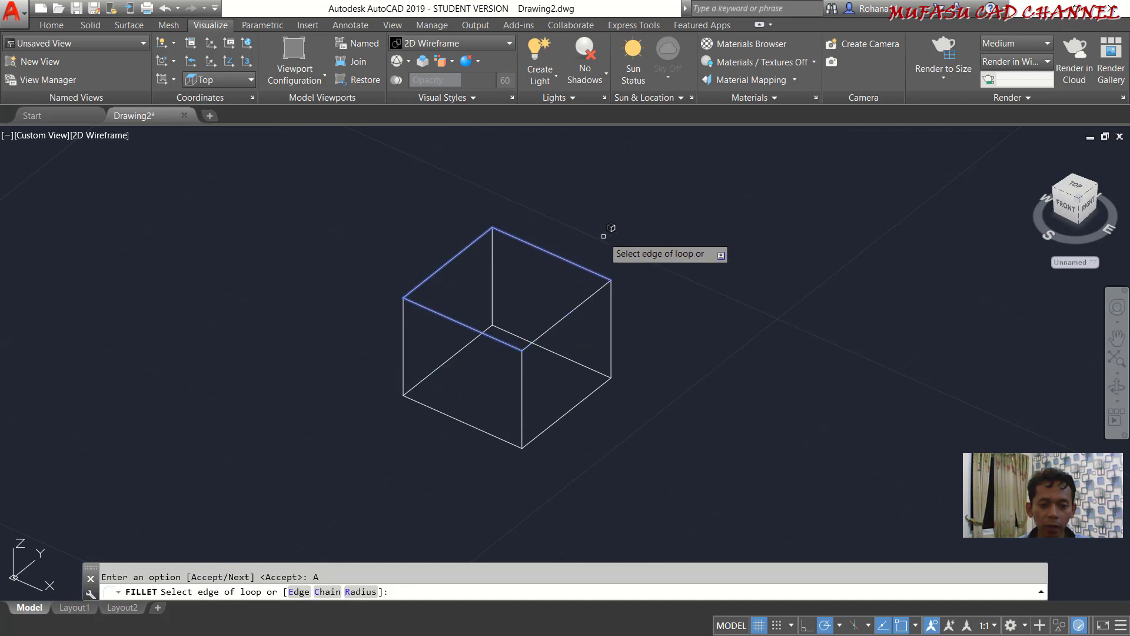
{"action": "key", "text": "Return"}
{"action": "key", "text": "Return"}
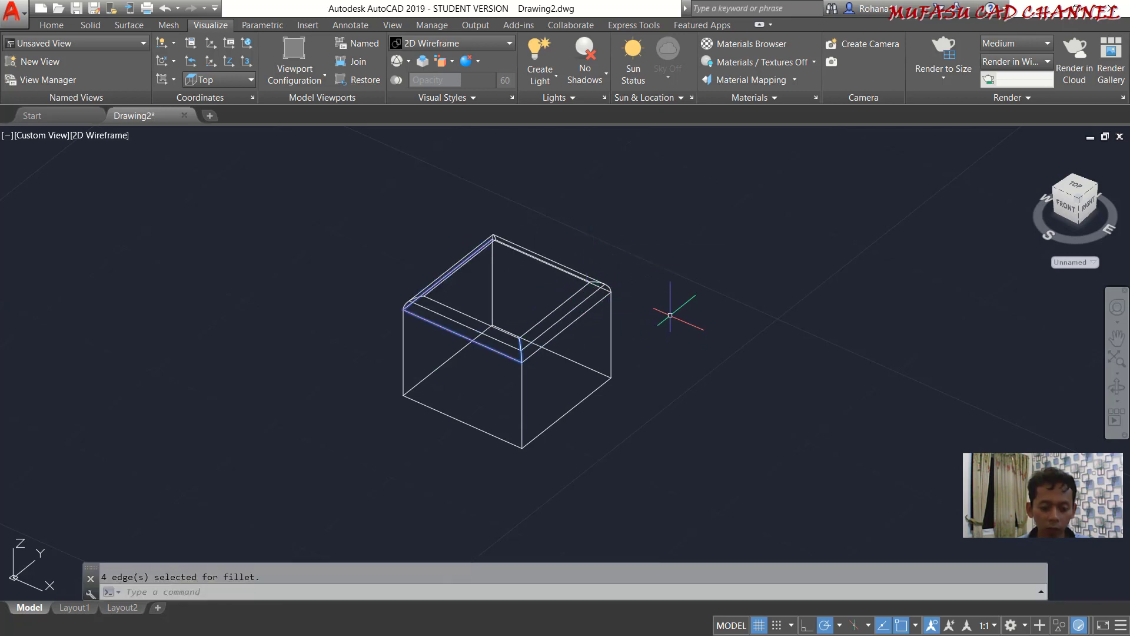
Fillet the lower right bottom edge of the box with radius 1
{"action": "key", "text": "Return"}
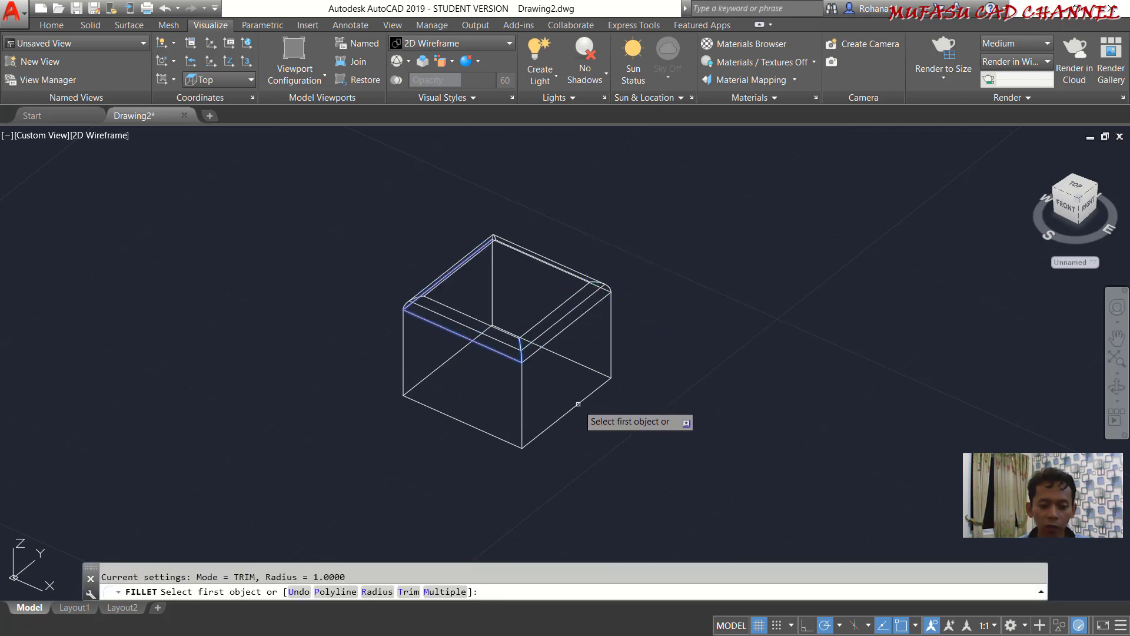
{"action": "left_click", "coordinate": [578, 404]}
{"action": "key", "text": "Return"}
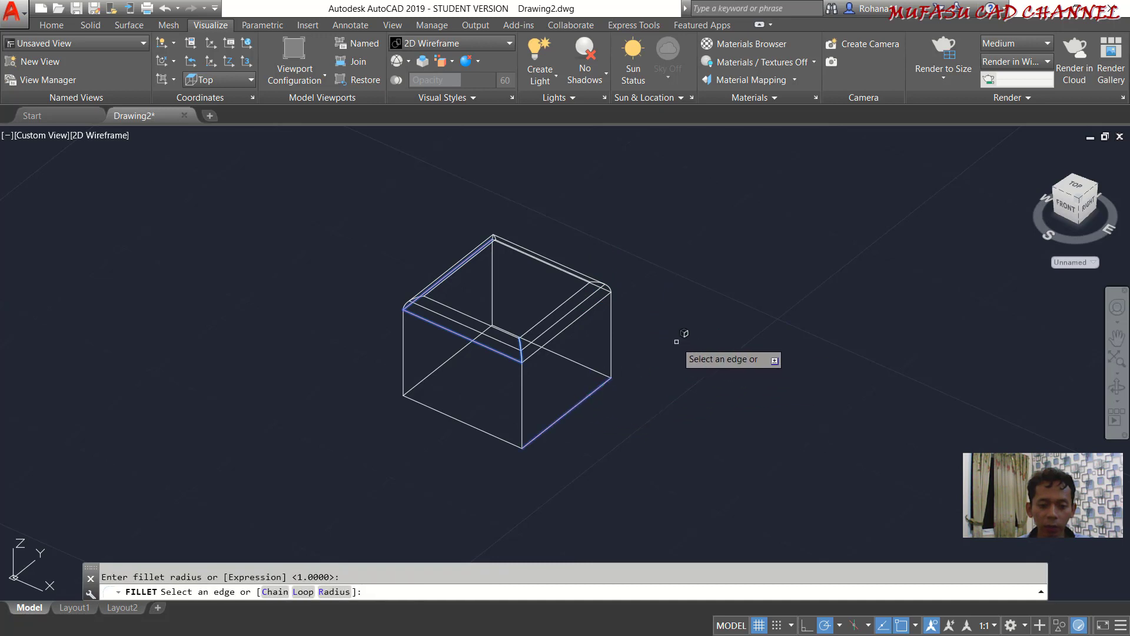
{"action": "key", "text": "Return"}
Zoom in, window-select the whole box, cancel the selection, and pan the box down
{"action": "mouse_move", "coordinate": [588, 335]}
{"action": "middle_mouse_down", "text": "shift"}
{"action": "mouse_move", "coordinate": [587, 324]}
{"action": "mouse_move", "coordinate": [597, 359]}
{"action": "middle_mouse_up", "text": "shift"}
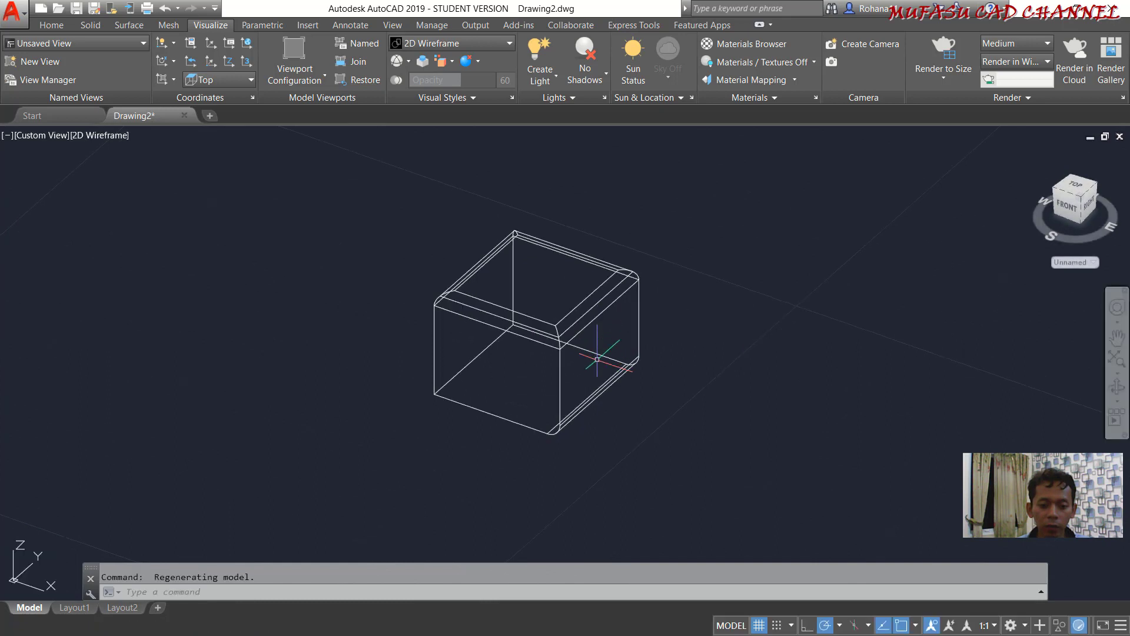
{"action": "scroll", "coordinate": [561, 377], "scroll_direction": "up", "scroll_amount": 2}
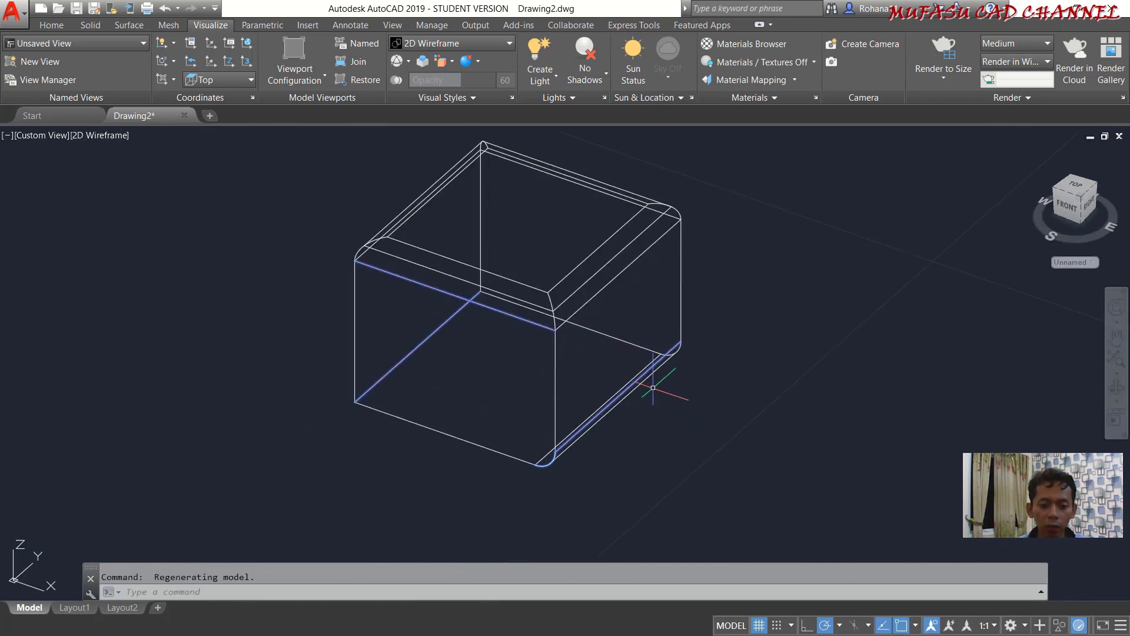
{"action": "left_click", "coordinate": [724, 242]}
{"action": "left_click", "coordinate": [453, 447]}
{"action": "key", "text": "Escape"}
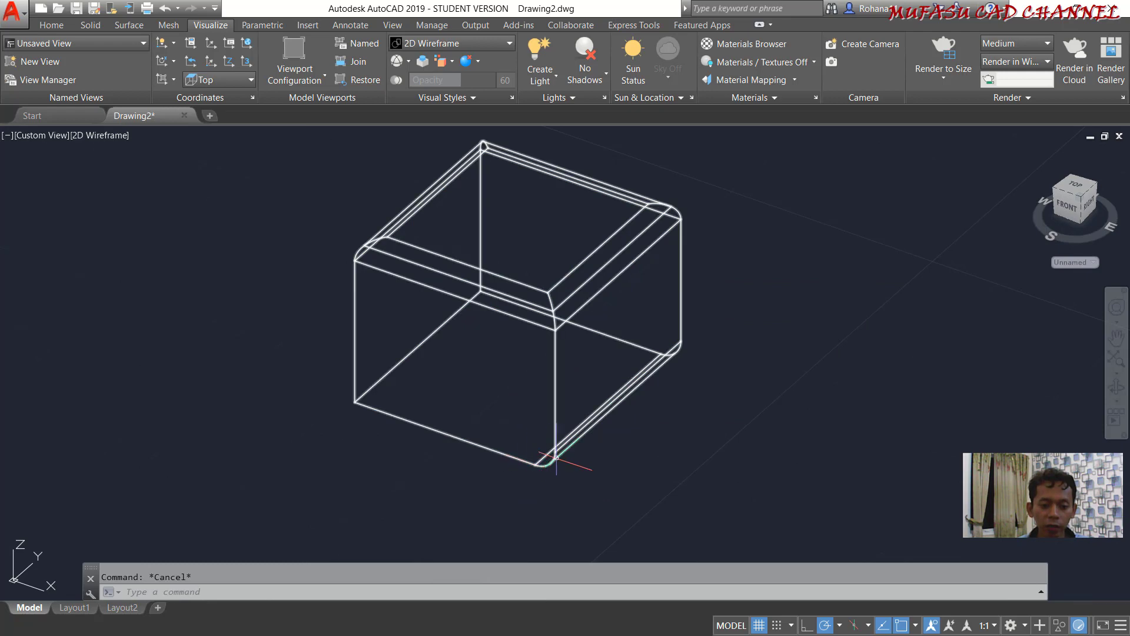
{"action": "middle_click_drag", "start_coordinate": [592, 374], "coordinate": [593, 397]}
{"action": "type", "text": "UCS"}
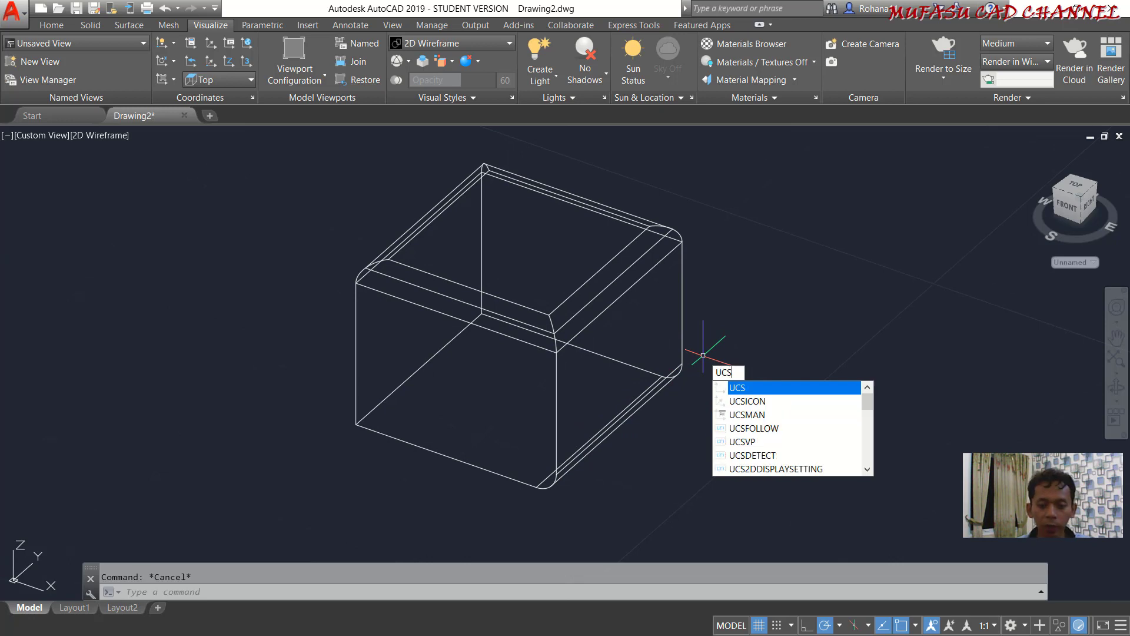
Place a UCS at the front bottom corner, X along the bottom edge, Y up
{"action": "key", "text": "Return"}
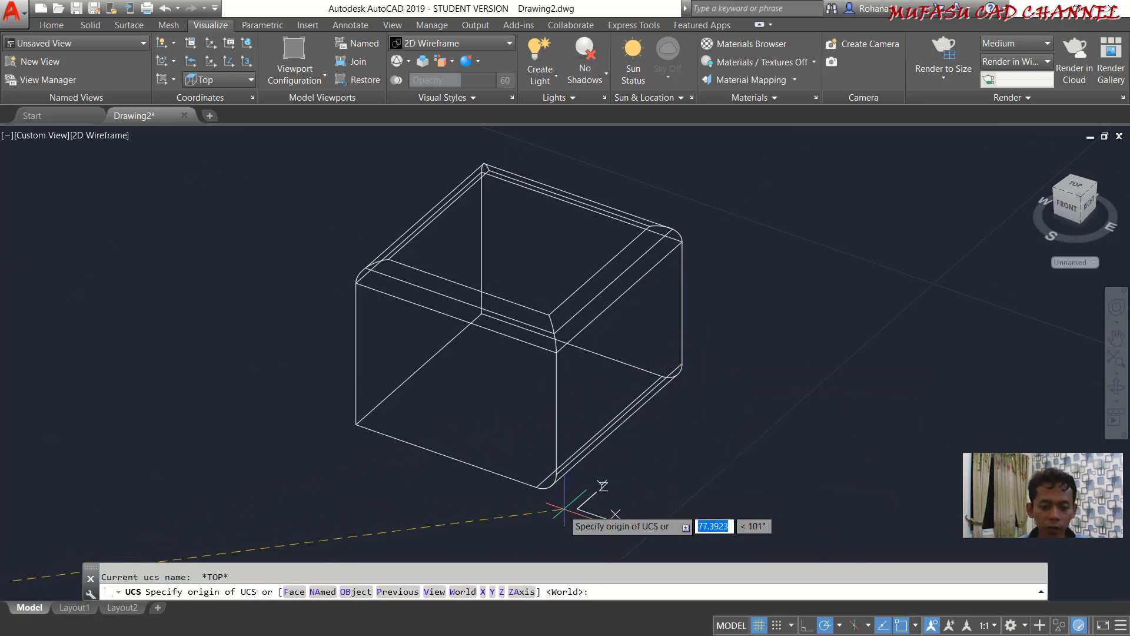
{"action": "left_click", "coordinate": [447, 455]}
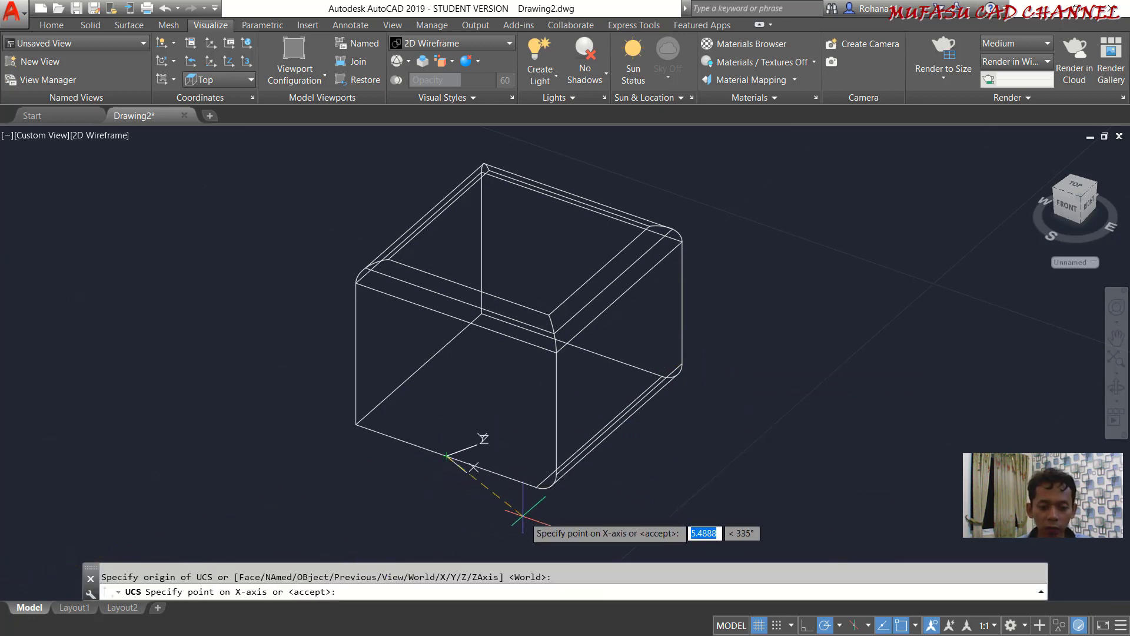
{"action": "left_click", "coordinate": [597, 508]}
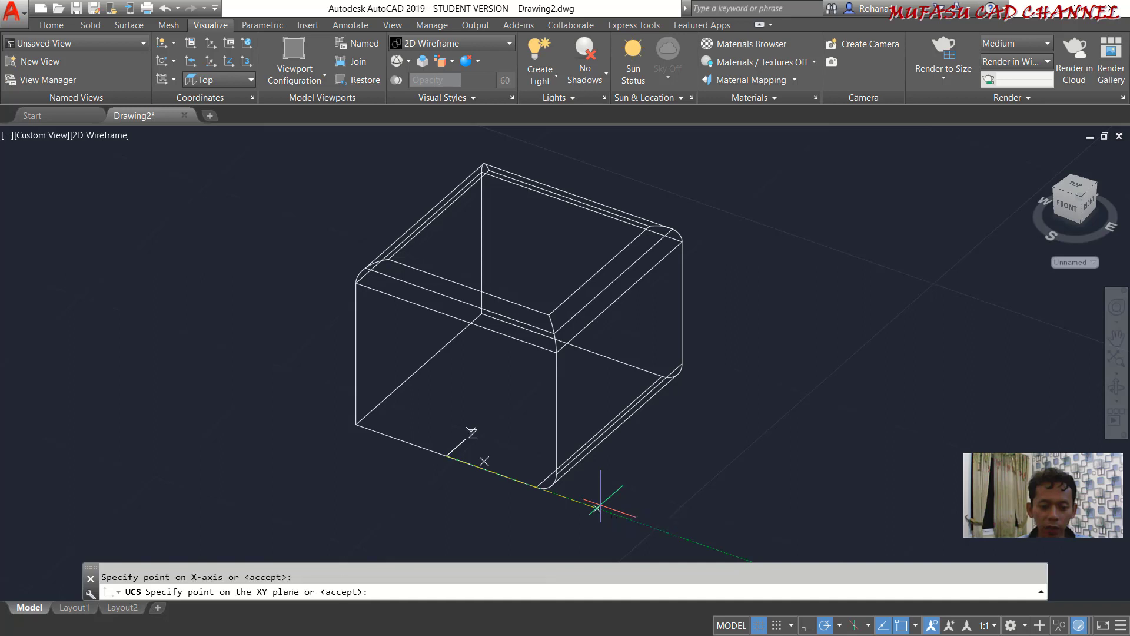
{"action": "left_click", "coordinate": [445, 144]}
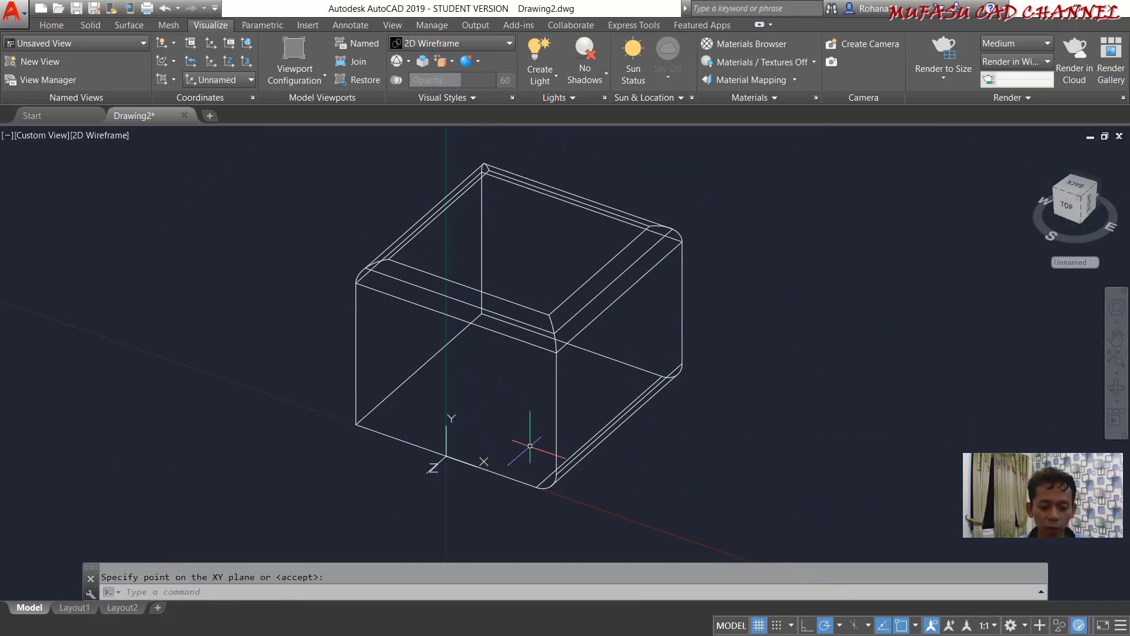
{"action": "type", "text": "dimr"}
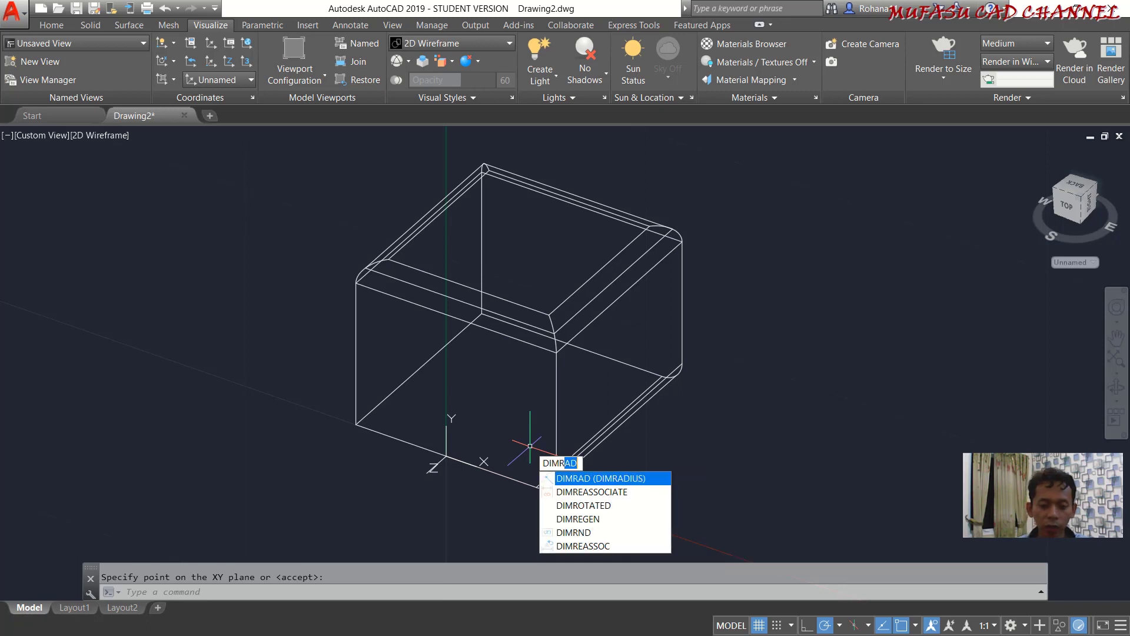
Label the bottom fillet arc with an R1 radius dimension
{"action": "key", "text": "Return"}
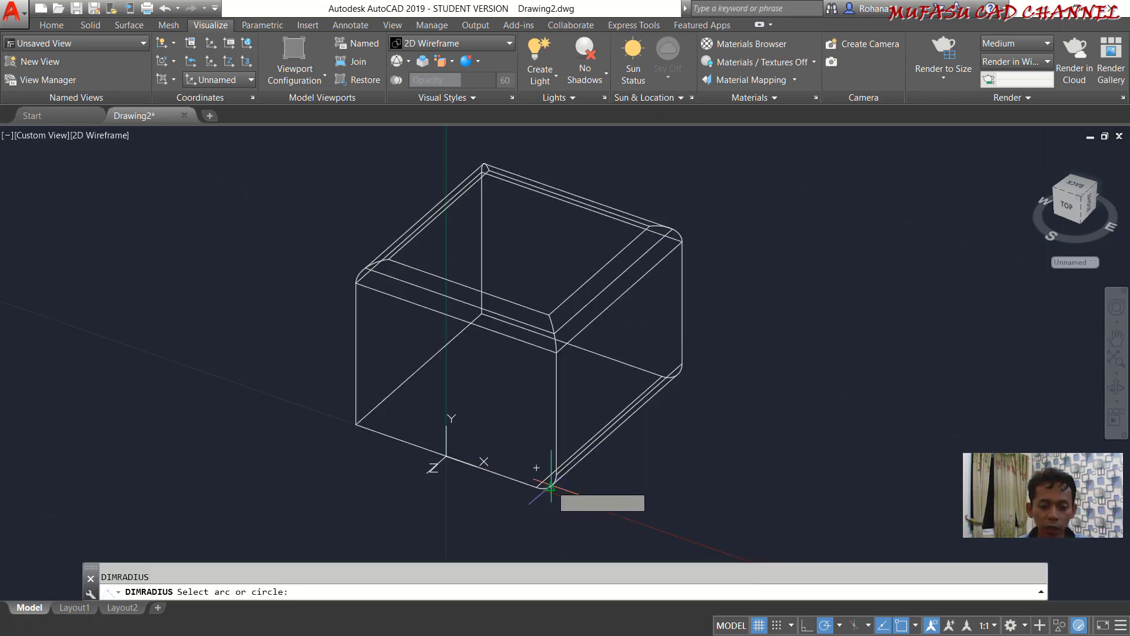
{"action": "left_click", "coordinate": [550, 485]}
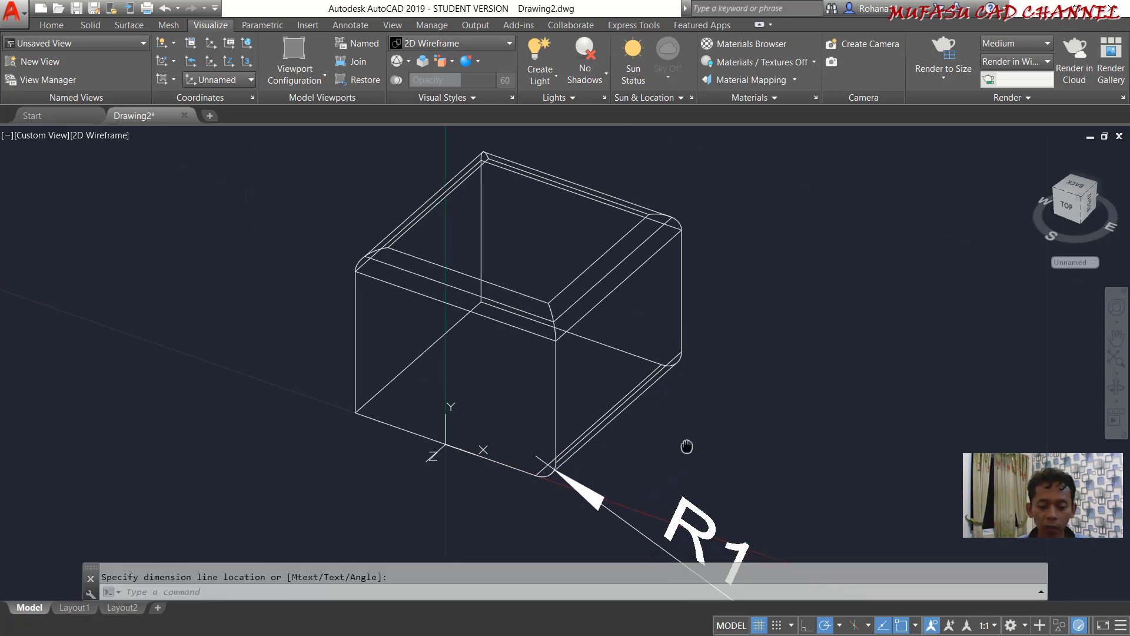
{"action": "scroll", "coordinate": [687, 412], "scroll_direction": "down", "scroll_amount": 1}
{"action": "scroll", "coordinate": [692, 406], "scroll_direction": "up", "scroll_amount": 1}
{"action": "type", "text": "D"}
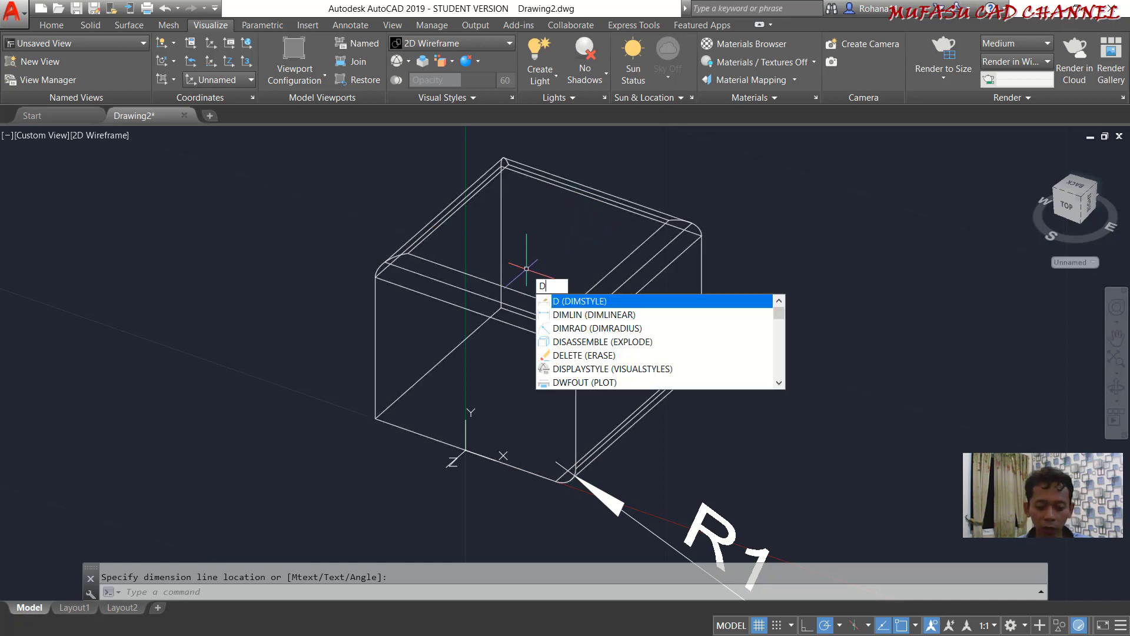
Start DIMRADIUS a second time, then cancel it
{"action": "type", "text": "I"}
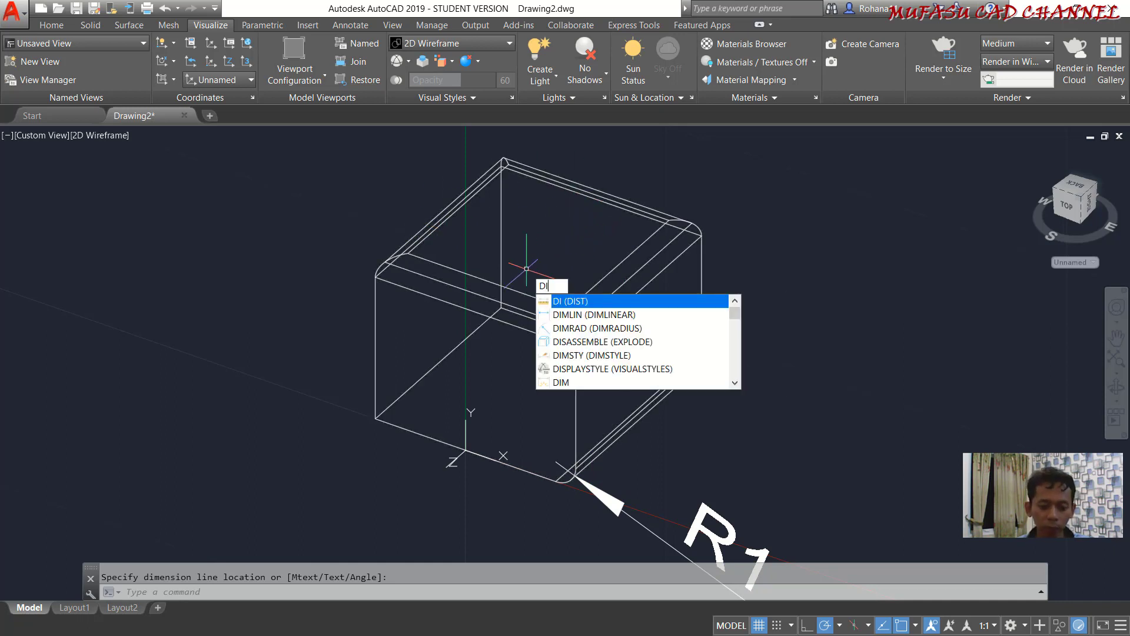
{"action": "type", "text": "MR"}
{"action": "key", "text": "BackSpace"}
{"action": "type", "text": "M"}
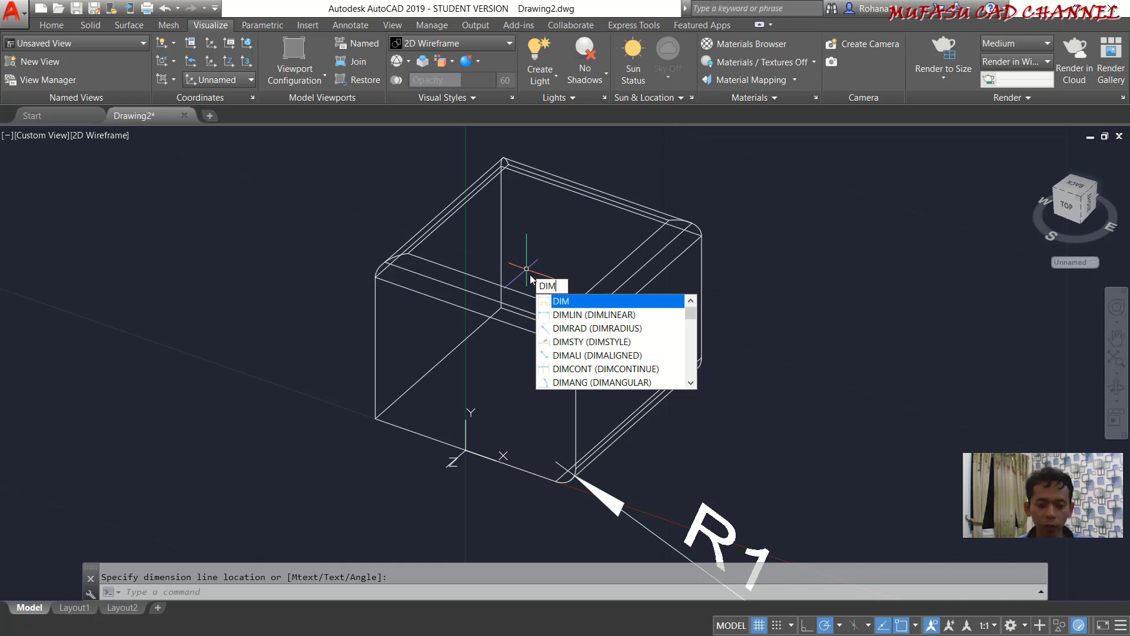
{"action": "type", "text": "RAD"}
{"action": "key", "text": "Return"}
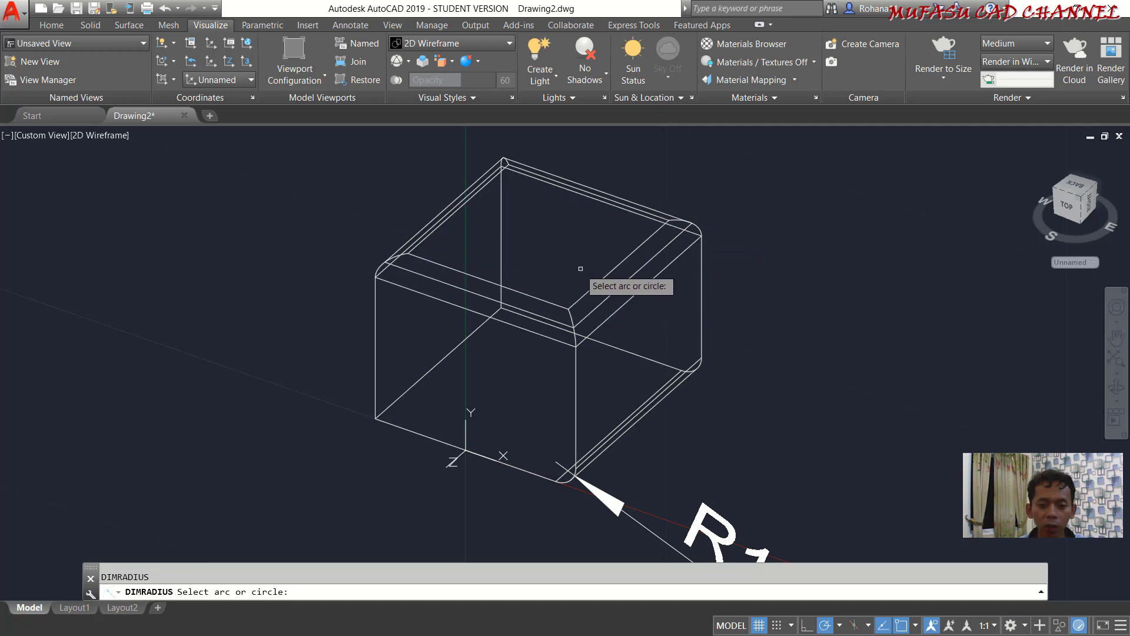
{"action": "key", "text": "Escape"}
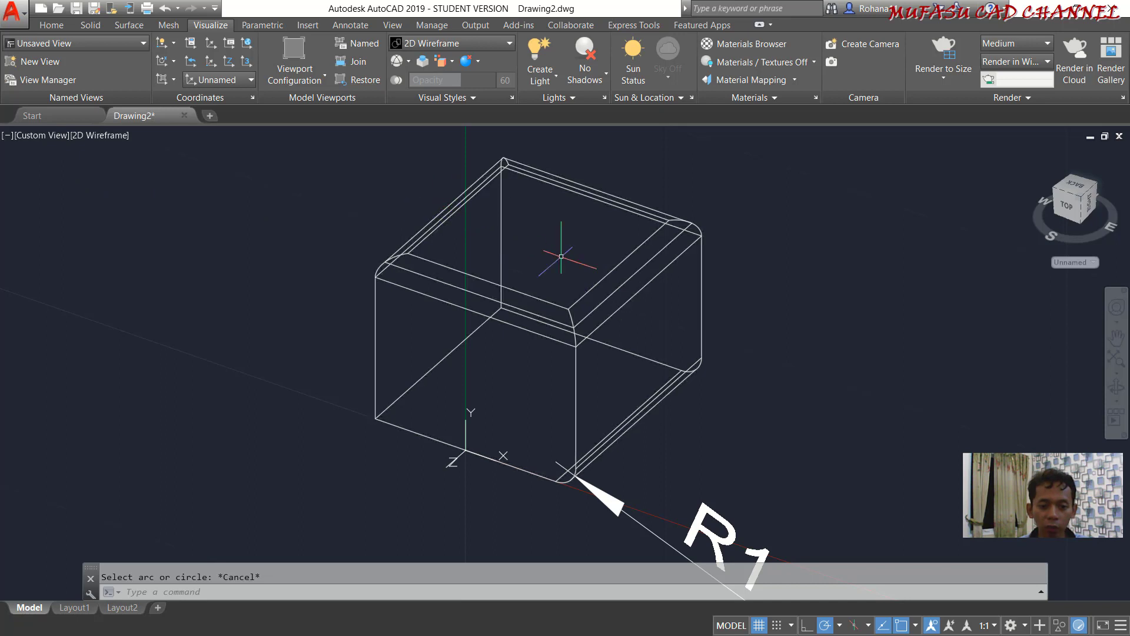
From Top view, slice the box horizontally through its middle, keeping both halves
{"action": "left_click", "coordinate": [40, 137]}
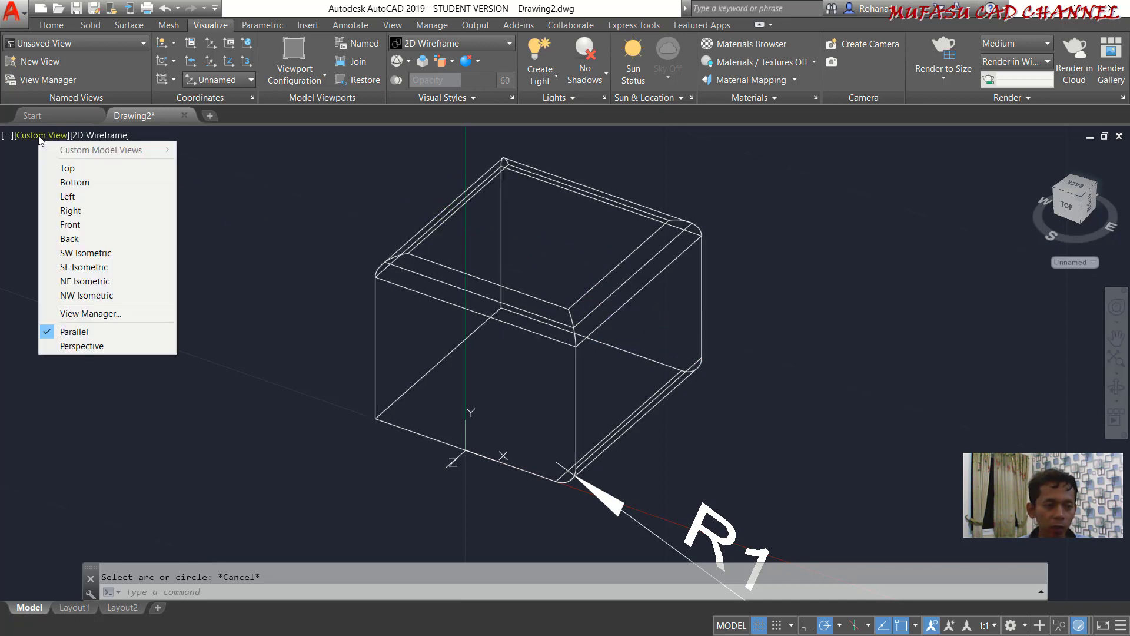
{"action": "left_click", "coordinate": [68, 168]}
{"action": "middle_click_drag", "start_coordinate": [454, 302], "coordinate": [529, 312]}
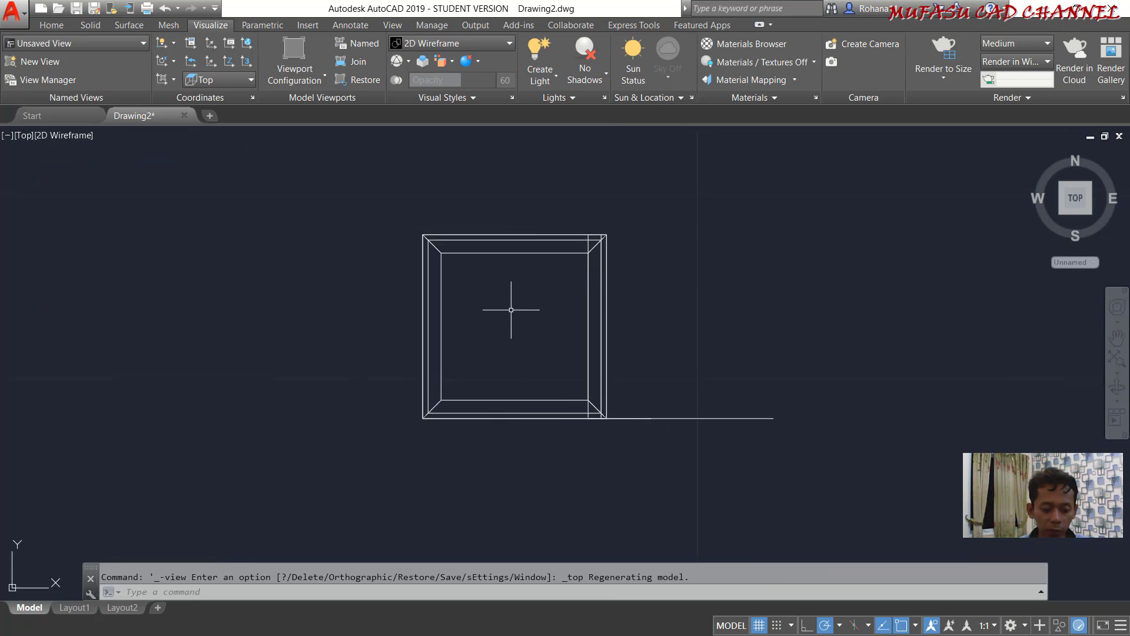
{"action": "type", "text": "Sli"}
{"action": "key", "text": "Return"}
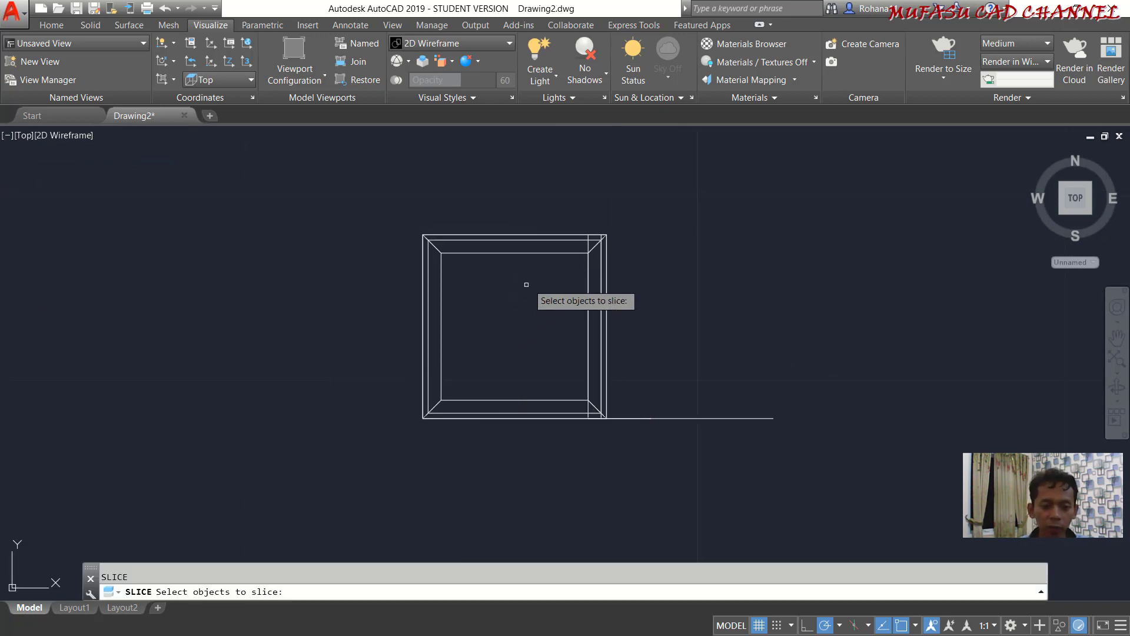
{"action": "left_click", "coordinate": [593, 225]}
{"action": "key", "text": "Return"}
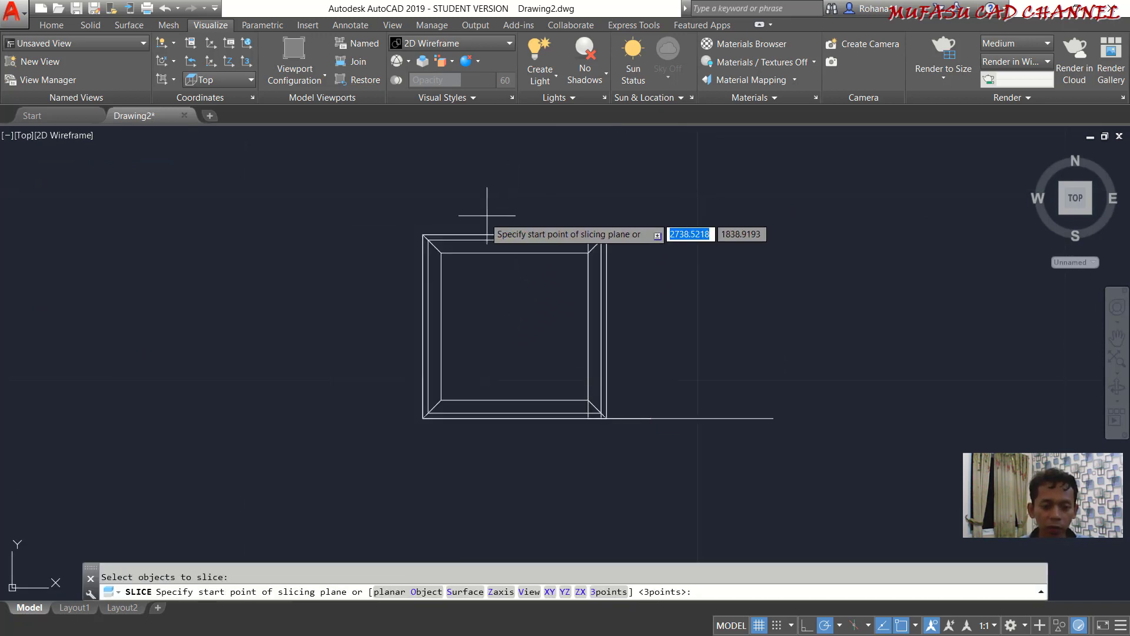
{"action": "left_click", "coordinate": [382, 331]}
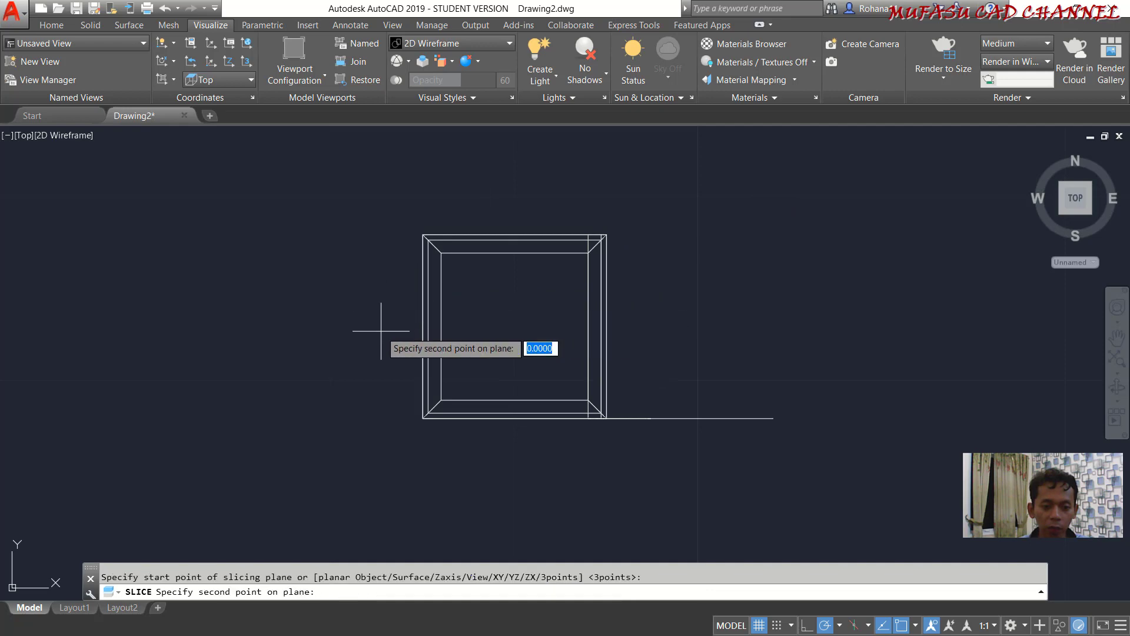
{"action": "left_click", "coordinate": [671, 331]}
{"action": "key", "text": "Return"}
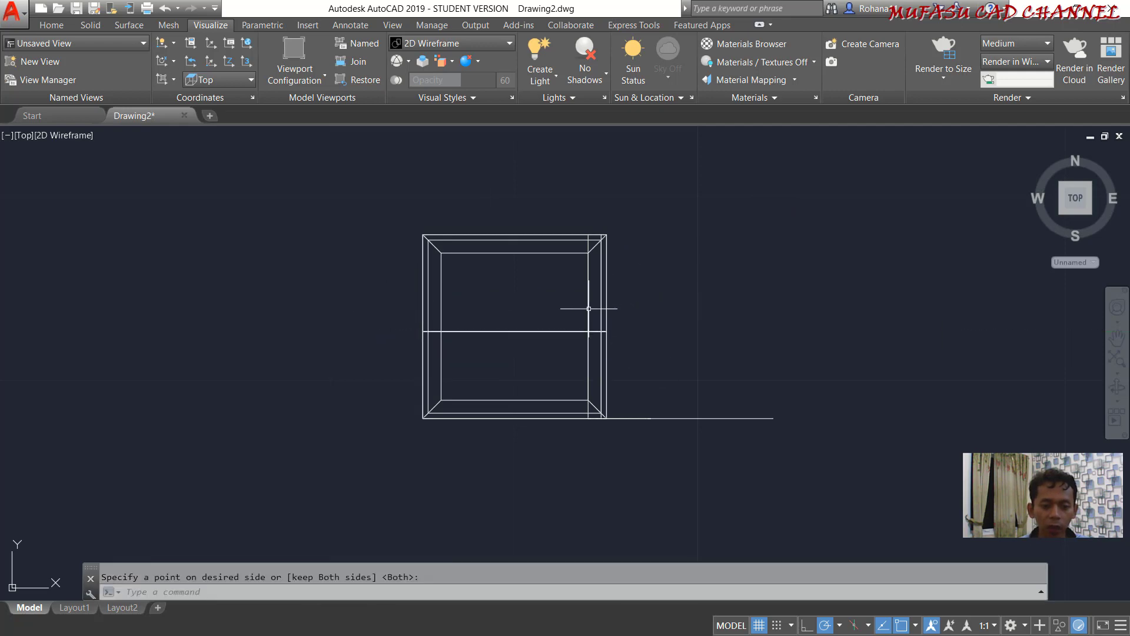
{"action": "middle_click_drag", "start_coordinate": [589, 309], "coordinate": [554, 311], "text": "shift"}
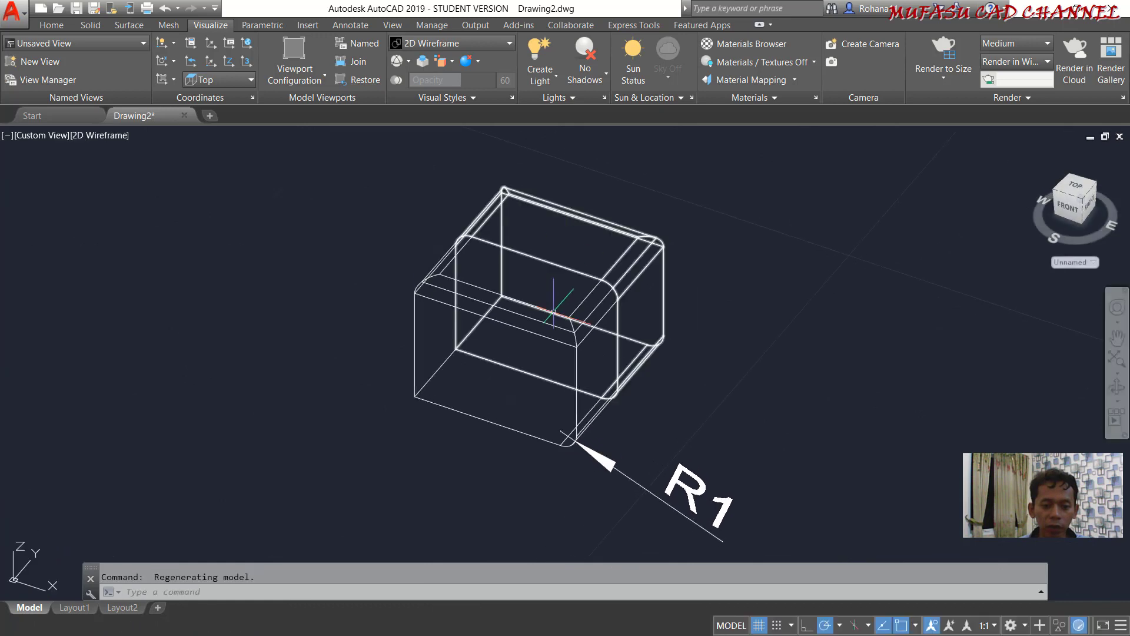
Set a UCS with origin on the box's top edge and Y pointing up
{"action": "scroll", "coordinate": [557, 315], "scroll_direction": "up", "scroll_amount": 2}
{"action": "type", "text": "u"}
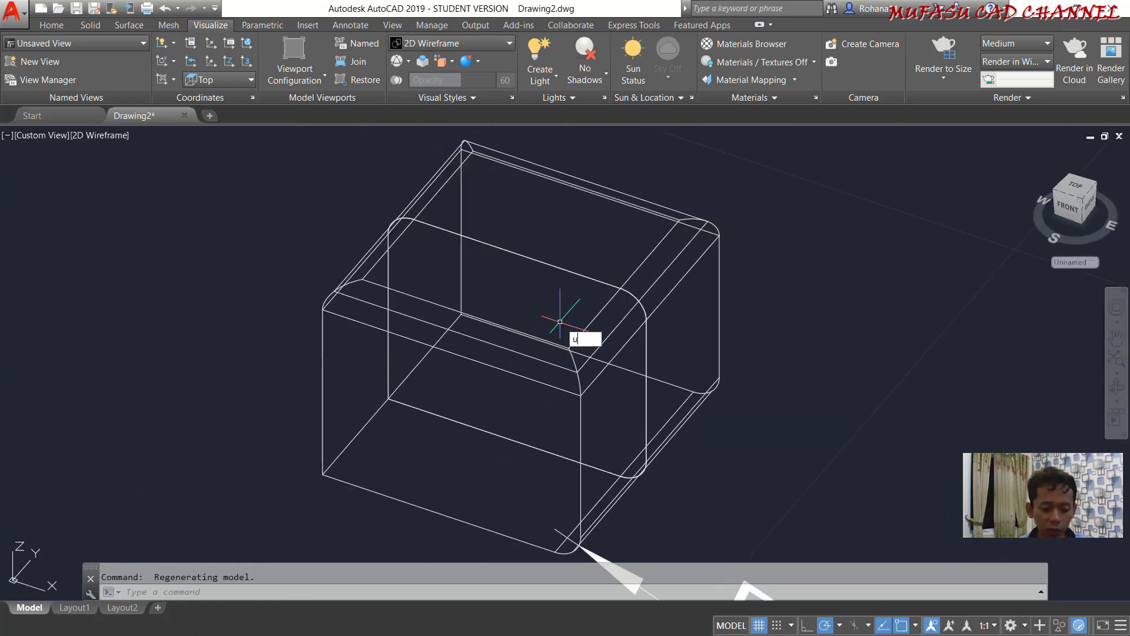
{"action": "type", "text": "cs"}
{"action": "key", "text": "Return"}
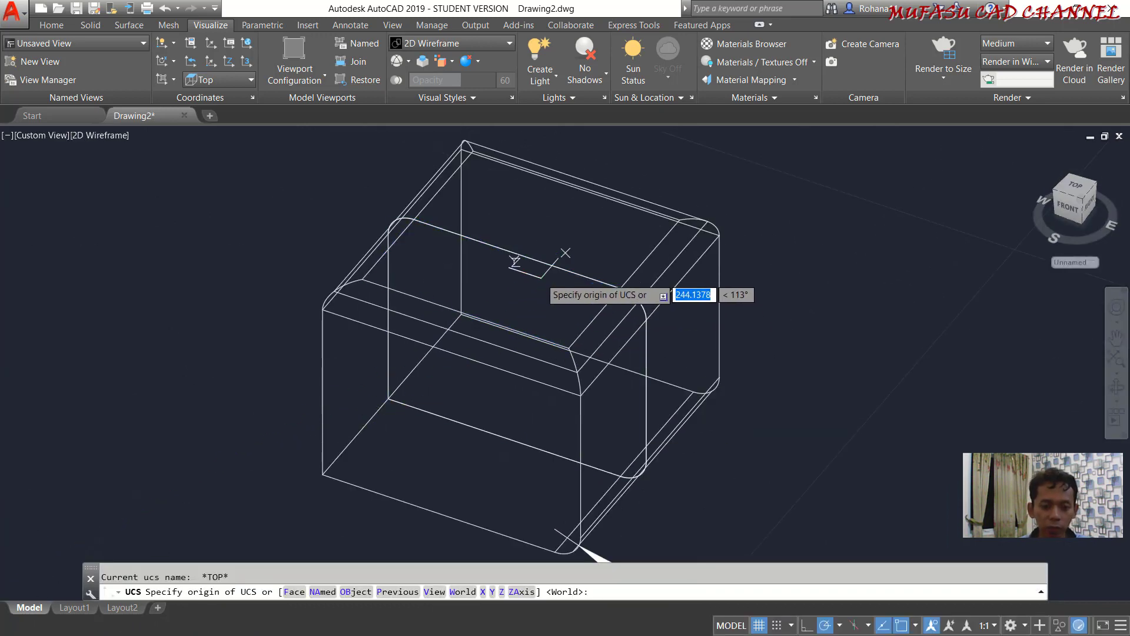
{"action": "left_click", "coordinate": [517, 255]}
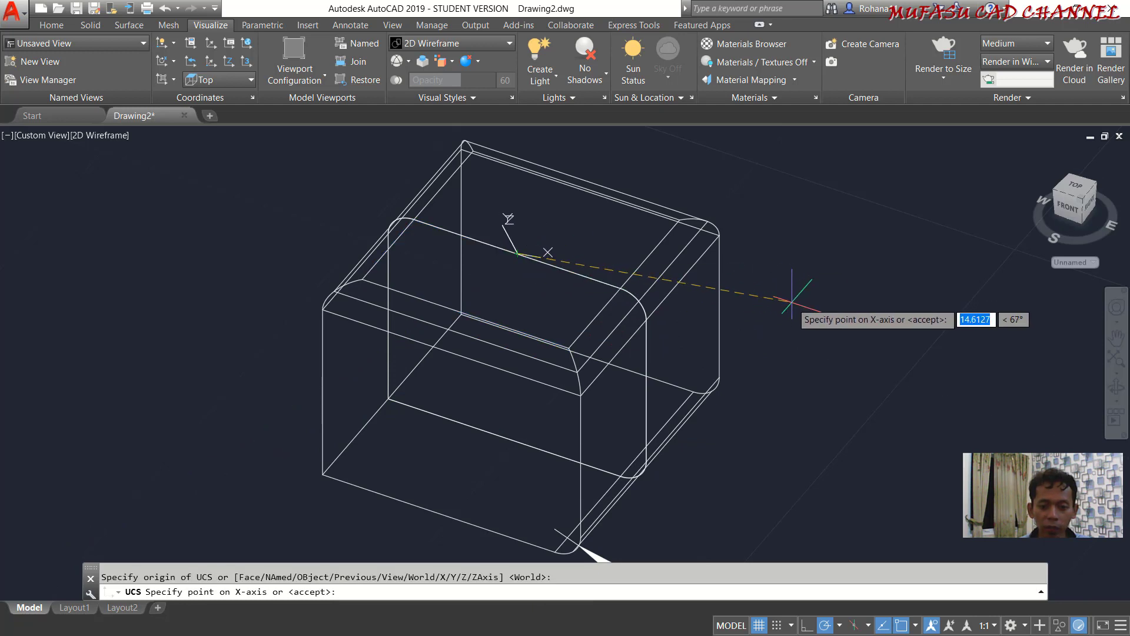
{"action": "left_click", "coordinate": [782, 321]}
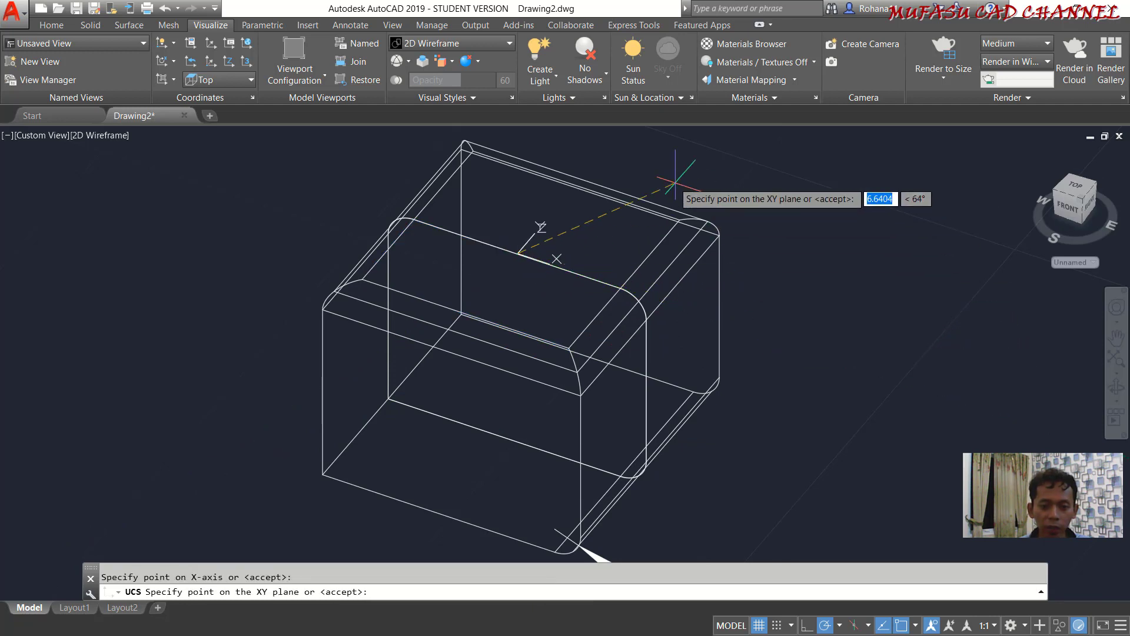
{"action": "left_click", "coordinate": [516, 187]}
{"action": "type", "text": "Sim"}
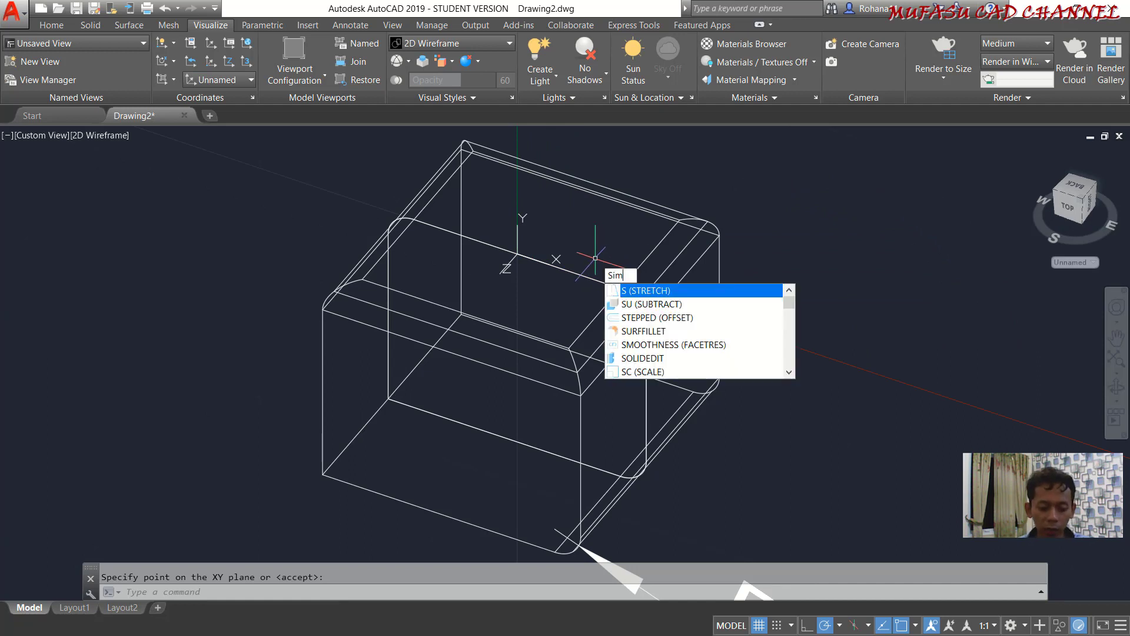
Add an R1 radius dimension to the top fillet arc on the sliced face
{"action": "key", "text": "Escape"}
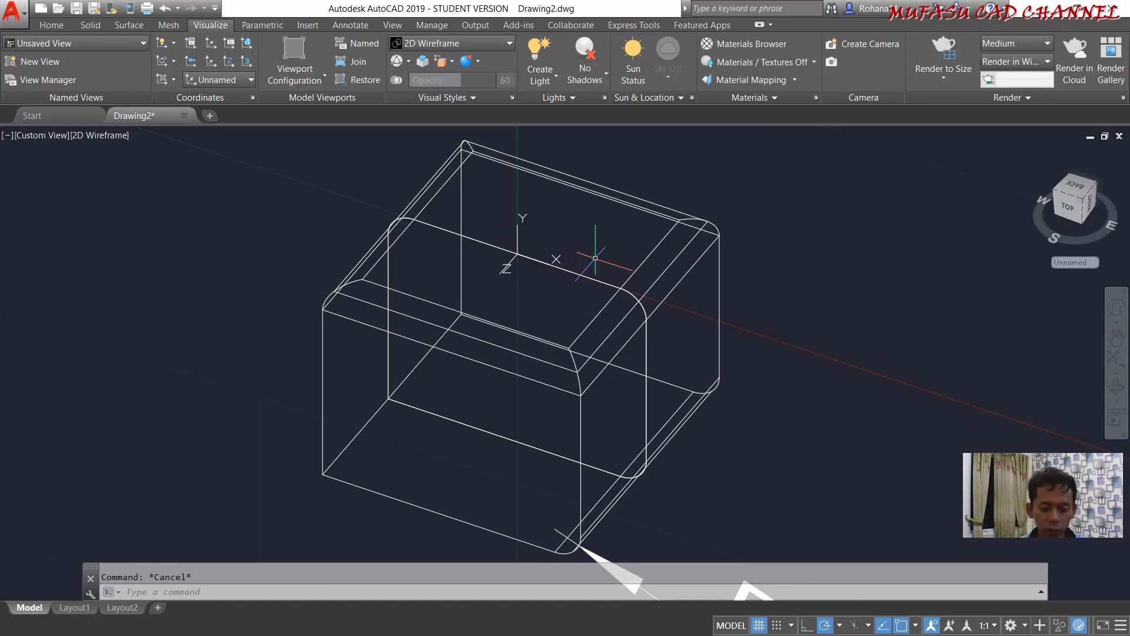
{"action": "type", "text": "dim"}
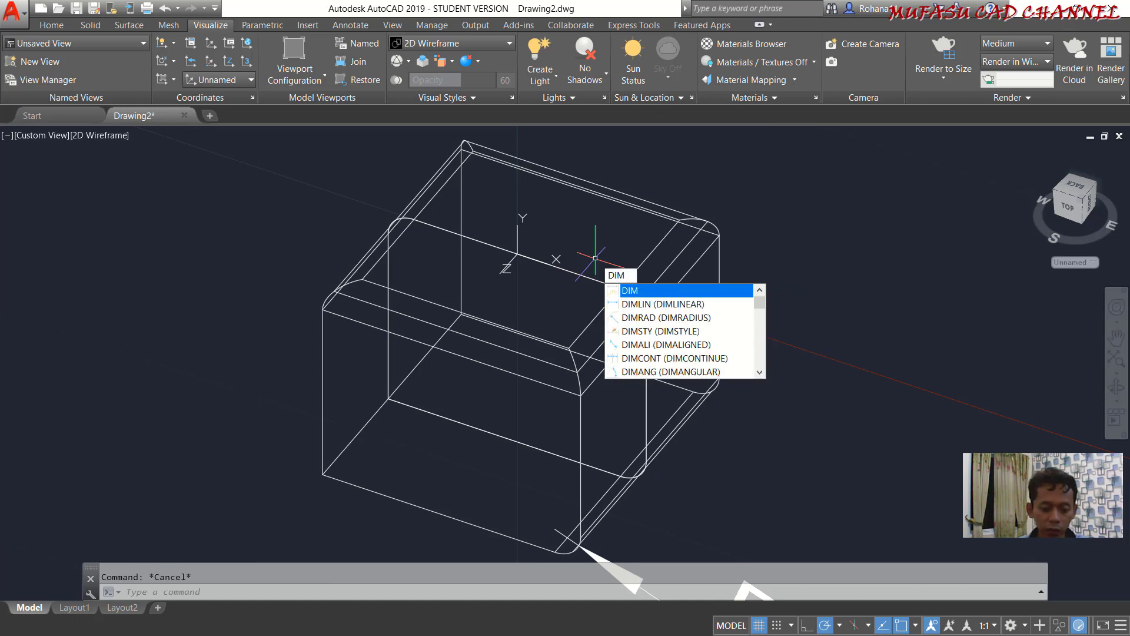
{"action": "key", "text": "Return"}
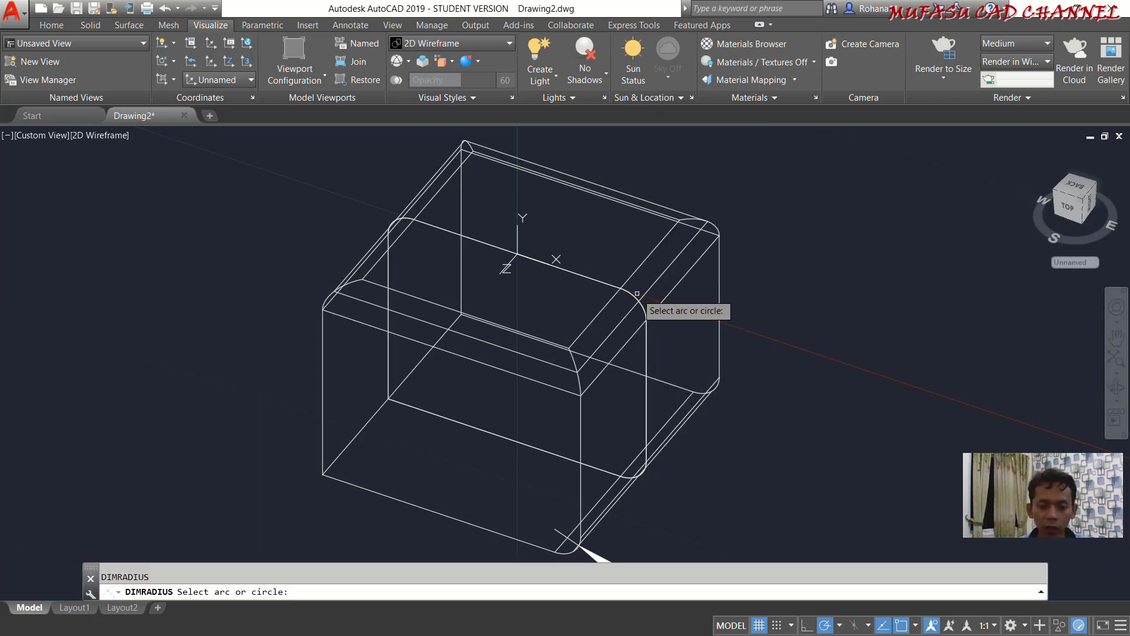
{"action": "left_click", "coordinate": [633, 296]}
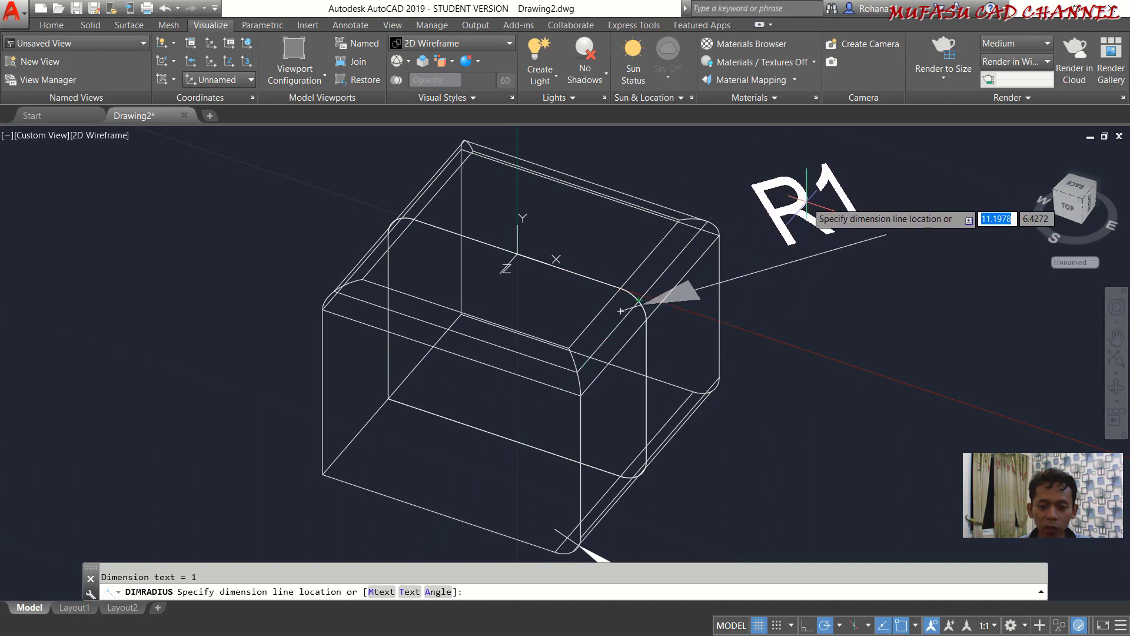
{"action": "left_click", "coordinate": [620, 310]}
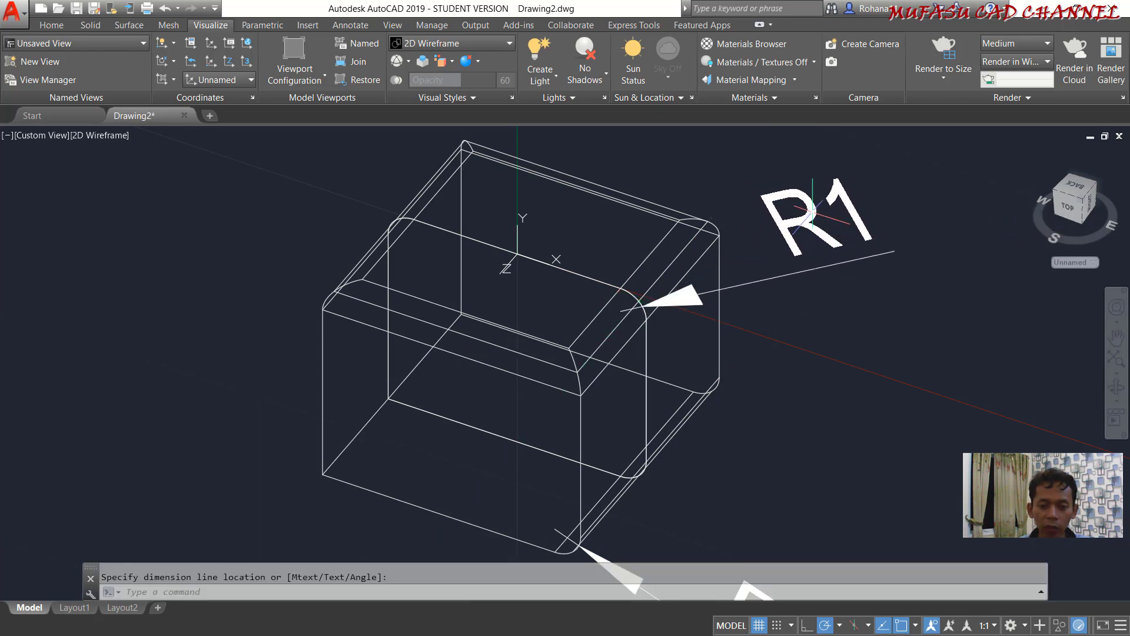
{"action": "middle_click_drag", "start_coordinate": [686, 256], "coordinate": [749, 372], "text": "shift"}
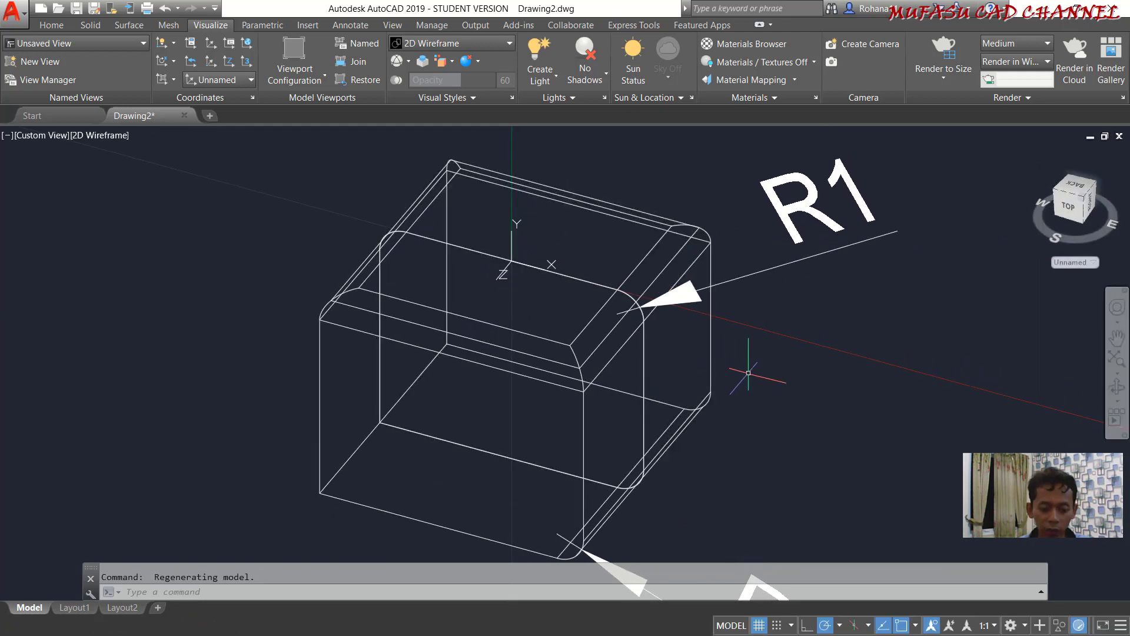
Run UNION and window-select the box pieces to merge
{"action": "type", "text": "UNI"}
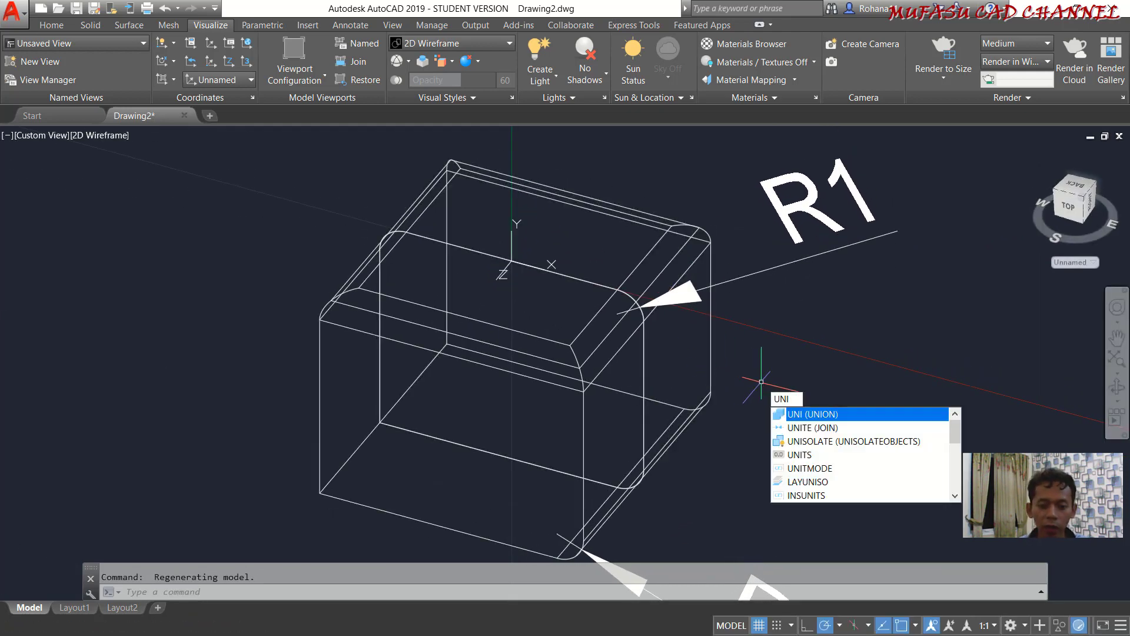
{"action": "key", "text": "Return"}
{"action": "left_click", "coordinate": [669, 379]}
{"action": "left_click", "coordinate": [589, 436]}
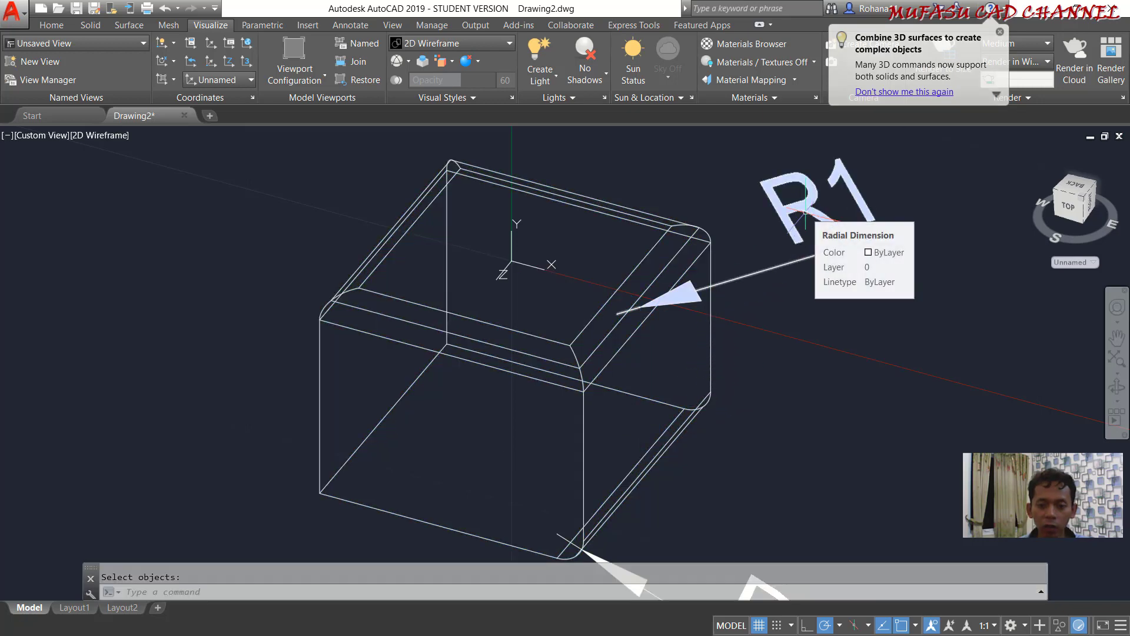
In Top view, move the long dimension line onto the box's top outline
{"action": "left_click", "coordinate": [44, 136]}
{"action": "left_click", "coordinate": [73, 167]}
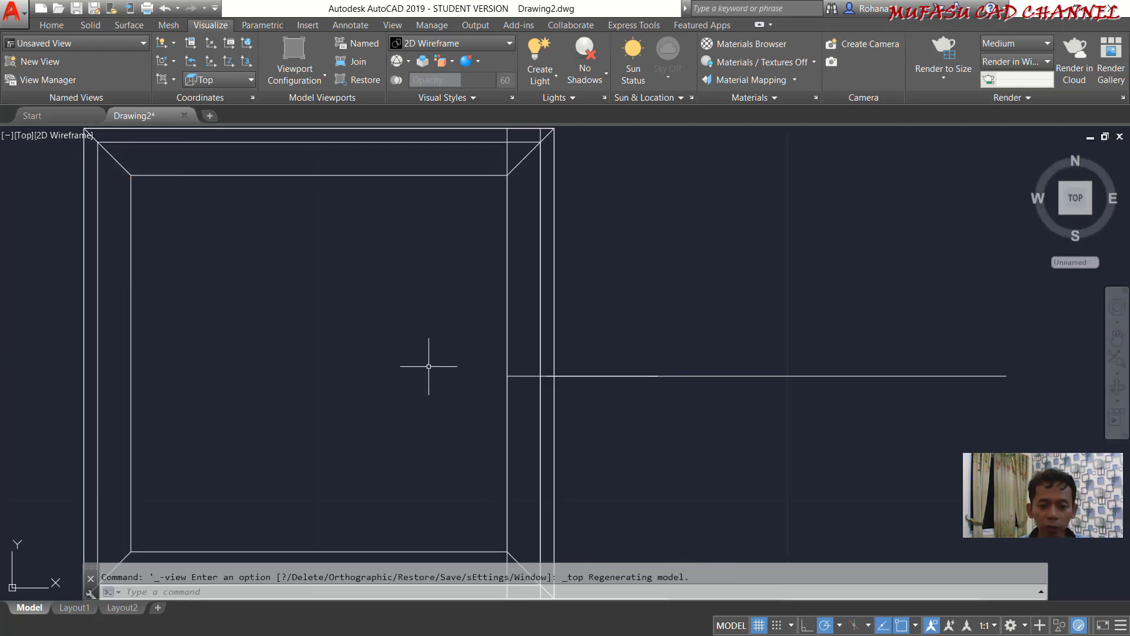
{"action": "scroll", "coordinate": [612, 368], "scroll_direction": "down", "scroll_amount": 5}
{"action": "scroll", "coordinate": [589, 371], "scroll_direction": "up", "scroll_amount": 1}
{"action": "scroll", "coordinate": [568, 374], "scroll_direction": "up", "scroll_amount": 4}
{"action": "type", "text": "m"}
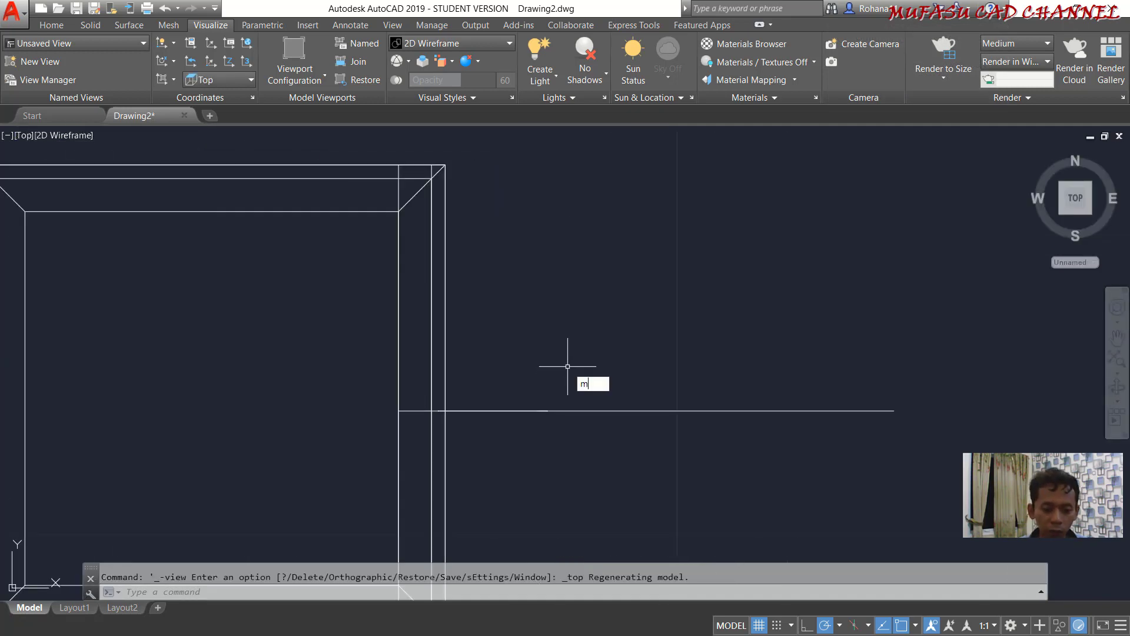
{"action": "key", "text": "Return"}
{"action": "left_click", "coordinate": [593, 356]}
{"action": "left_click", "coordinate": [566, 480]}
{"action": "key", "text": "Return"}
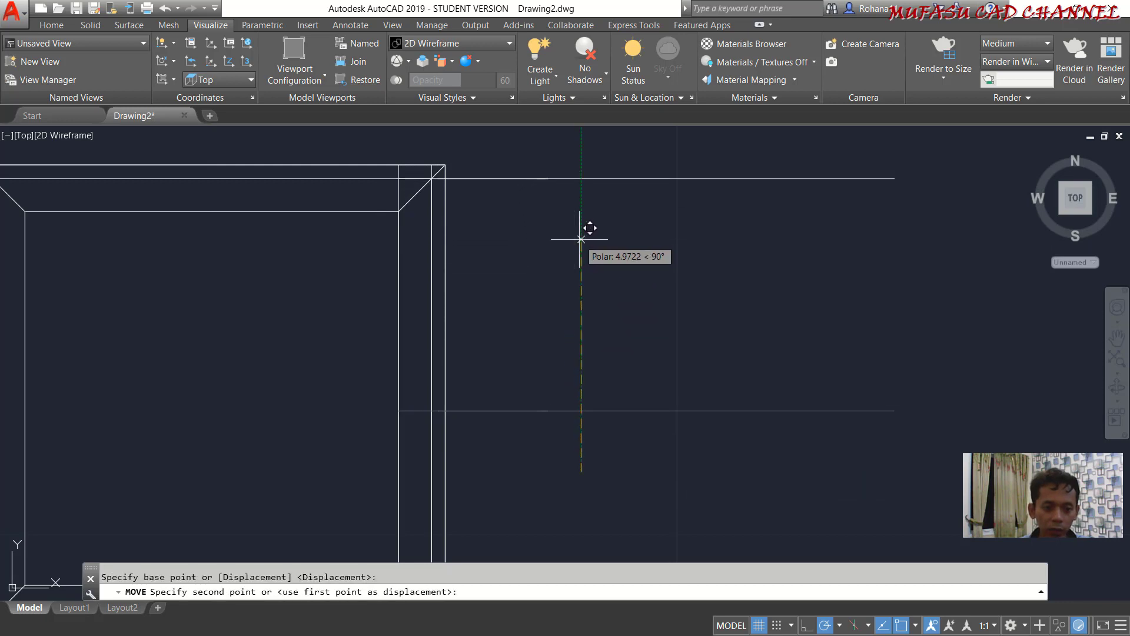
{"action": "left_click", "coordinate": [581, 239]}
{"action": "middle_click_drag", "start_coordinate": [492, 245], "coordinate": [505, 316]}
Rotate the line about the box's corner onto a diagonal, then view in 3D
{"action": "type", "text": "ro"}
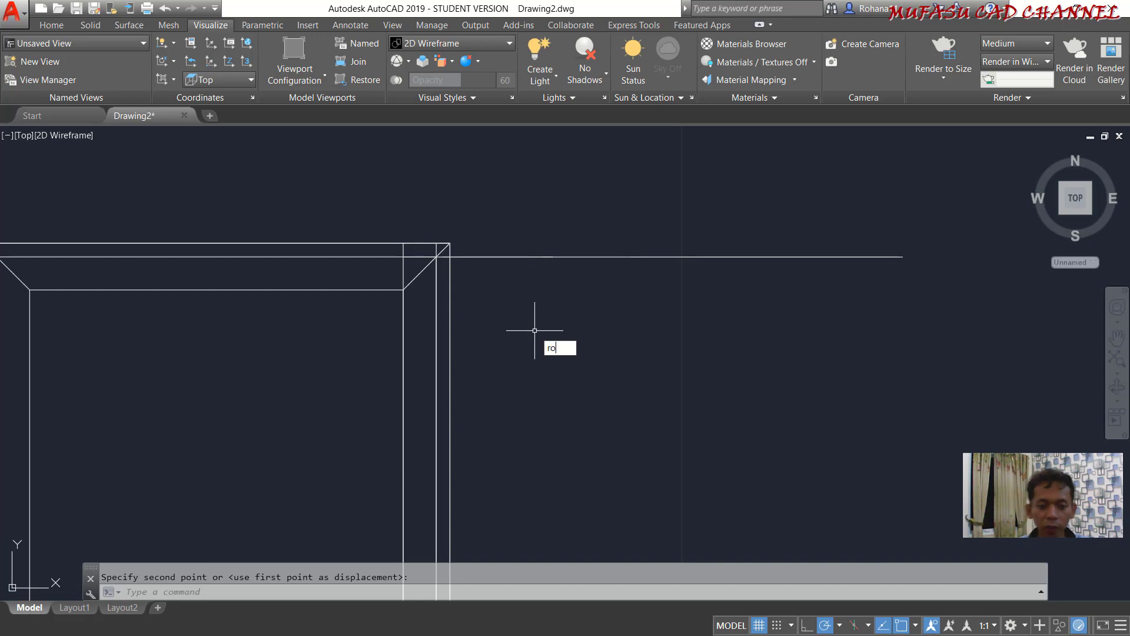
{"action": "key", "text": "Return"}
{"action": "left_click", "coordinate": [636, 194]}
{"action": "left_click", "coordinate": [539, 331]}
{"action": "key", "text": "Return"}
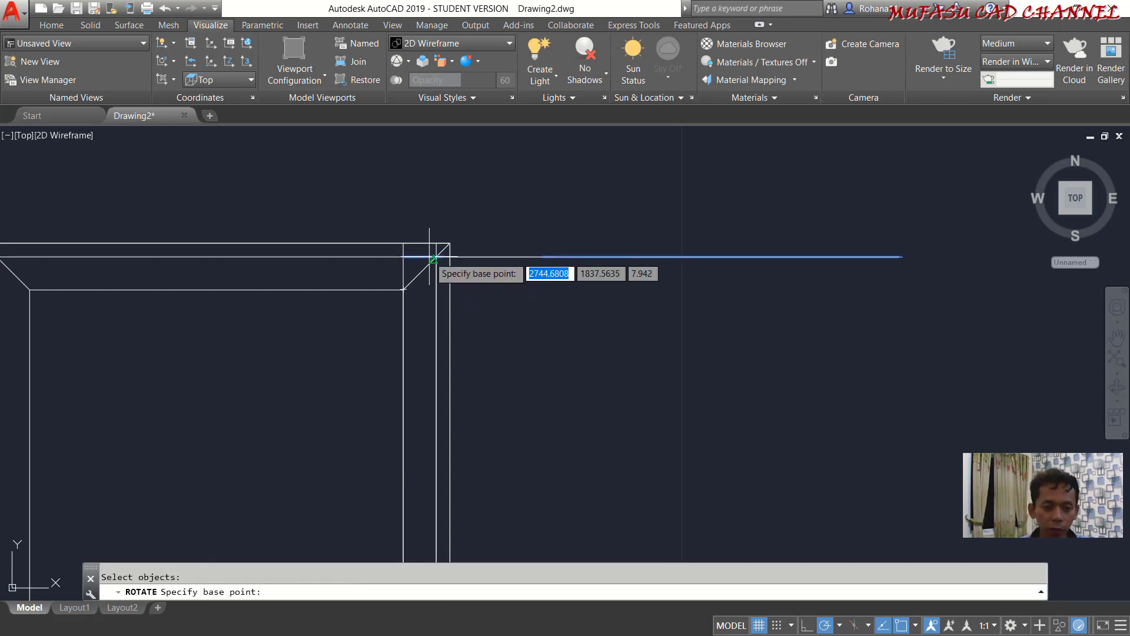
{"action": "left_click", "coordinate": [437, 257]}
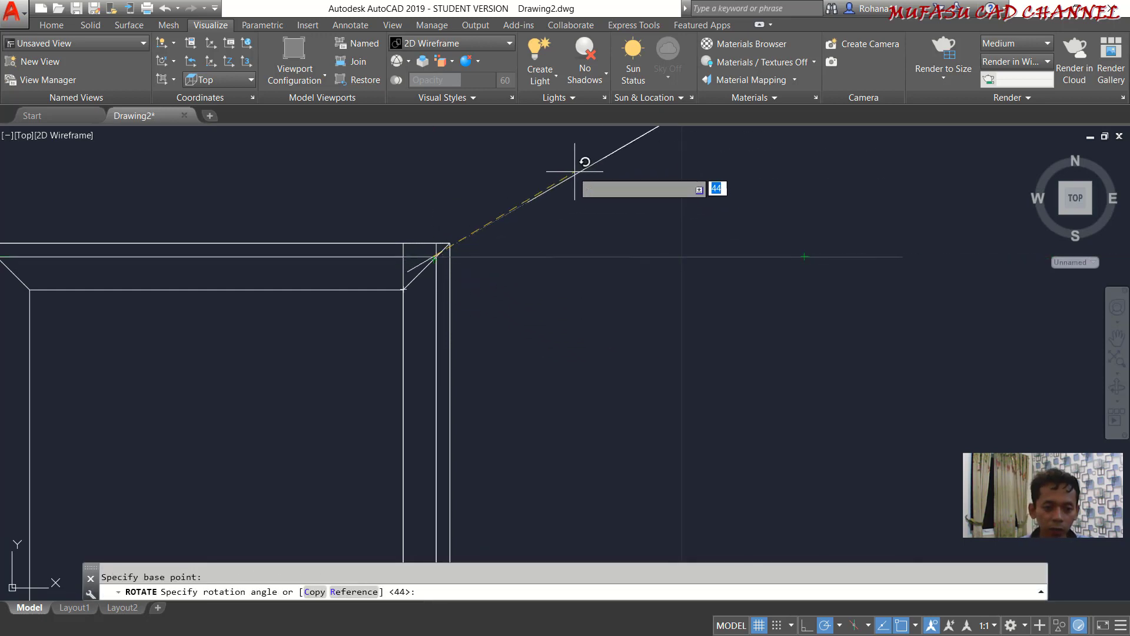
{"action": "left_click", "coordinate": [519, 175]}
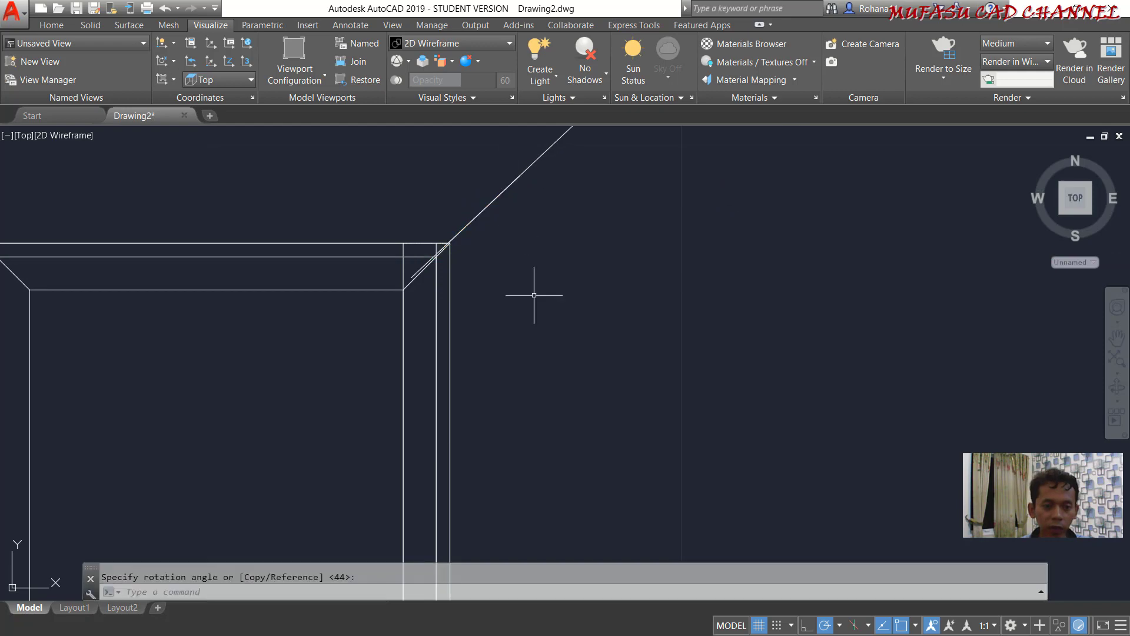
{"action": "mouse_move", "coordinate": [457, 412]}
{"action": "middle_mouse_down", "text": "shift"}
{"action": "mouse_move", "coordinate": [396, 316]}
{"action": "mouse_move", "coordinate": [439, 272]}
{"action": "mouse_move", "coordinate": [591, 275]}
{"action": "middle_mouse_up", "text": "shift"}
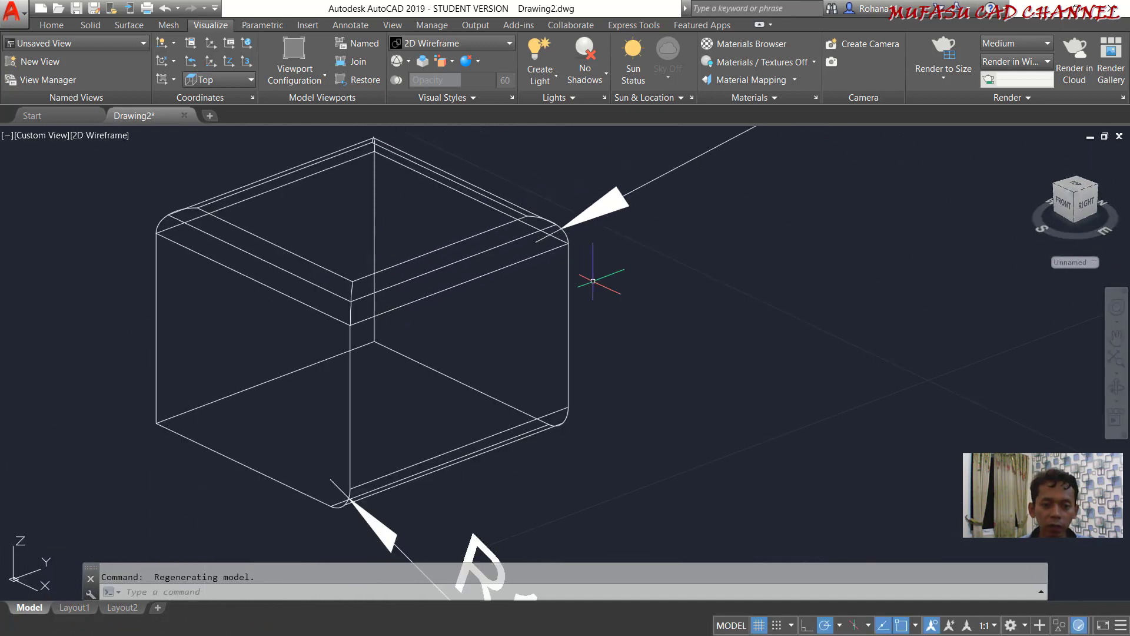
Zoom in and orbit the box so both R1 radius labels on the top and bottom corners show
{"action": "scroll", "coordinate": [636, 241], "scroll_direction": "up", "scroll_amount": 2}
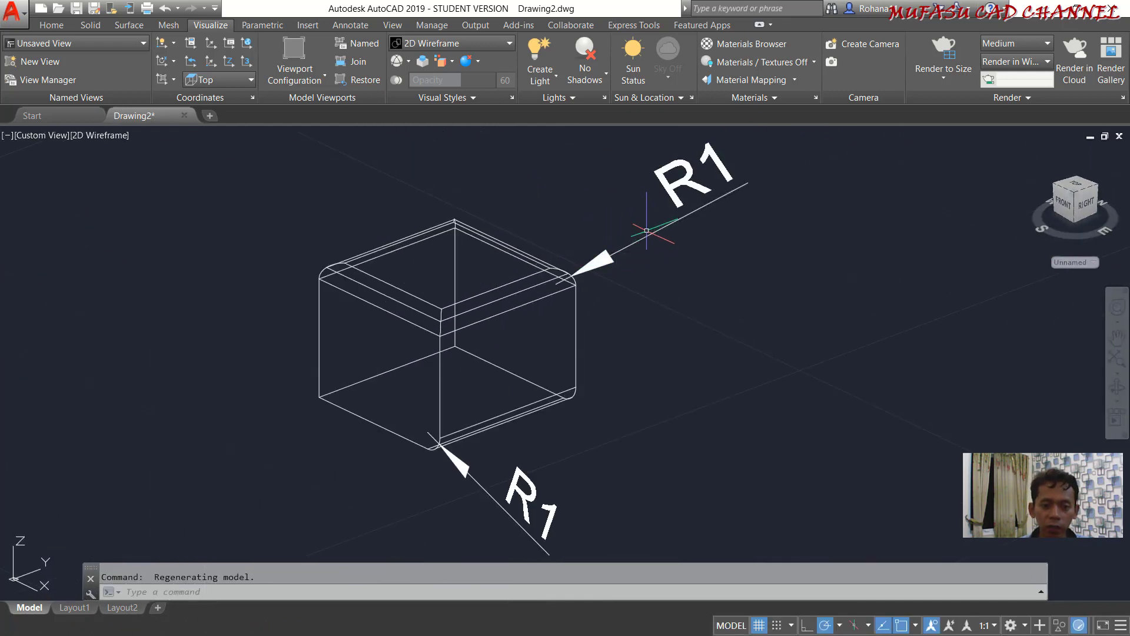
{"action": "mouse_move", "coordinate": [634, 266]}
{"action": "middle_mouse_down", "text": "shift"}
{"action": "mouse_move", "coordinate": [533, 364]}
{"action": "mouse_move", "coordinate": [532, 295]}
{"action": "mouse_move", "coordinate": [571, 304]}
{"action": "mouse_move", "coordinate": [596, 333]}
{"action": "mouse_move", "coordinate": [676, 312]}
{"action": "mouse_move", "coordinate": [588, 331]}
{"action": "mouse_move", "coordinate": [599, 348]}
{"action": "mouse_move", "coordinate": [621, 343]}
{"action": "mouse_move", "coordinate": [618, 354]}
{"action": "middle_mouse_up", "text": "shift"}
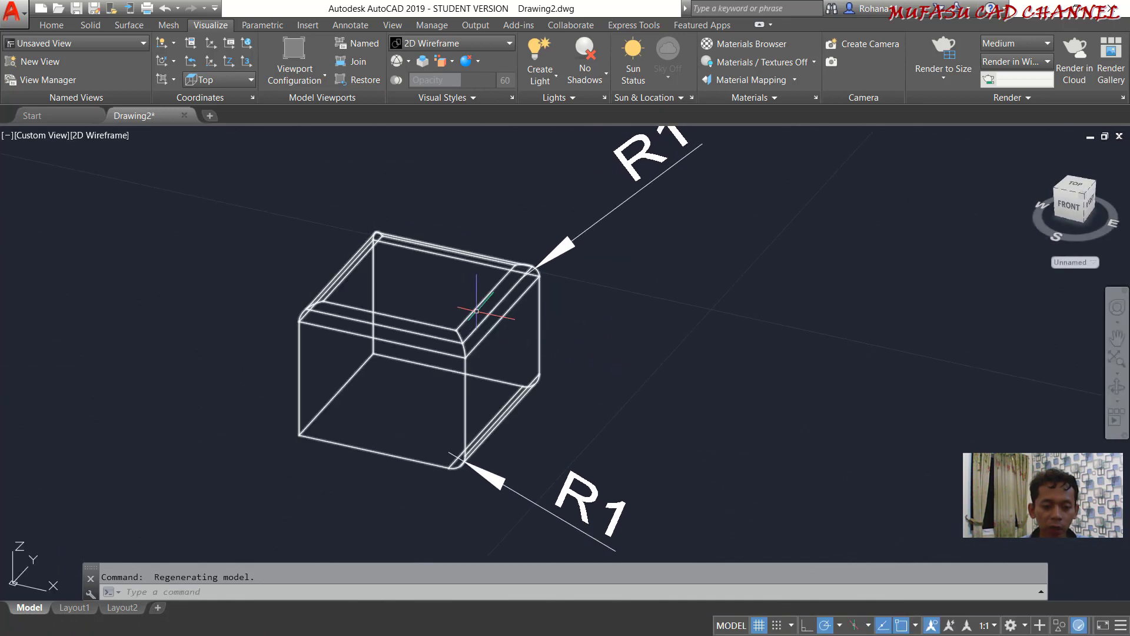